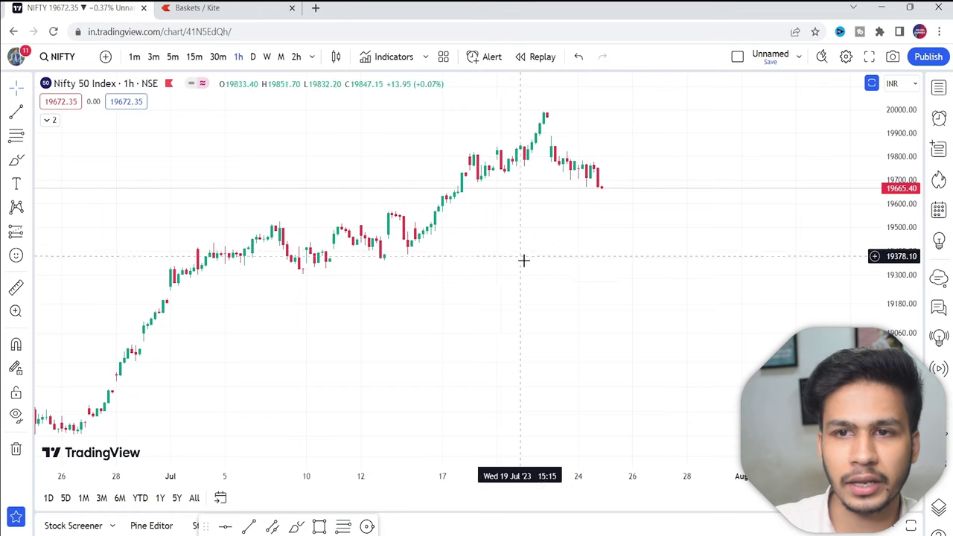
# Step: Switch to Kite and add a limit buy order for 50 NIFTY AUG FUT at 19805 to the nifty basket
pyautogui.scroll(4, 524, 260)
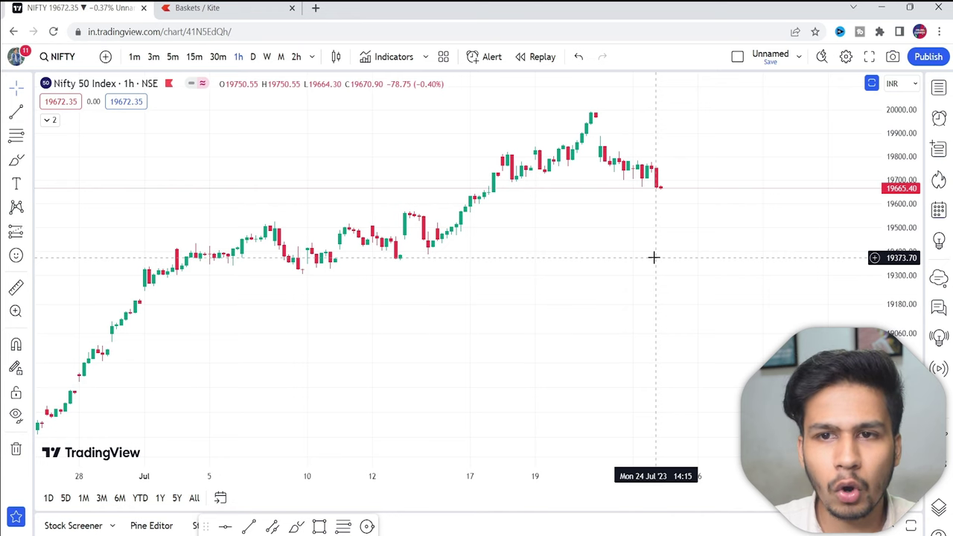
pyautogui.click(198, 7)
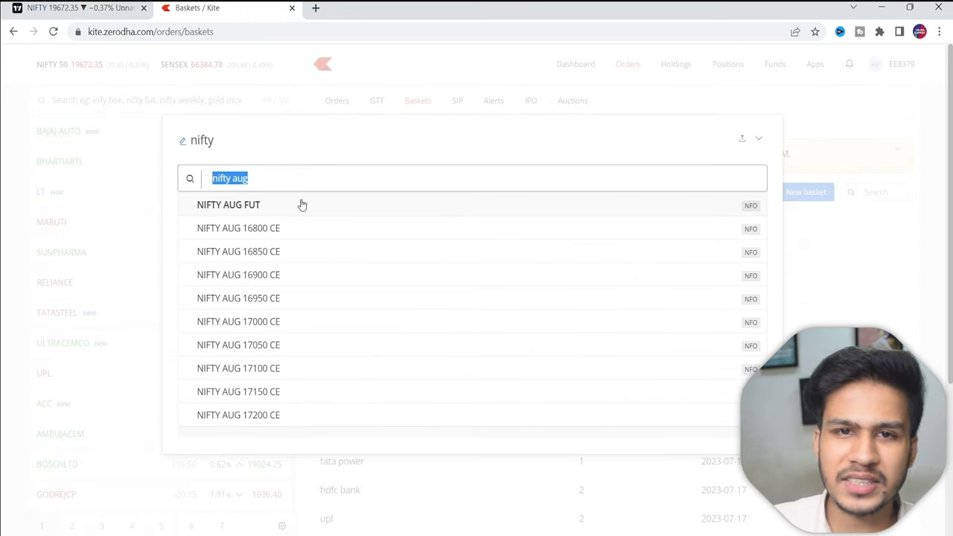
pyautogui.click(254, 214)
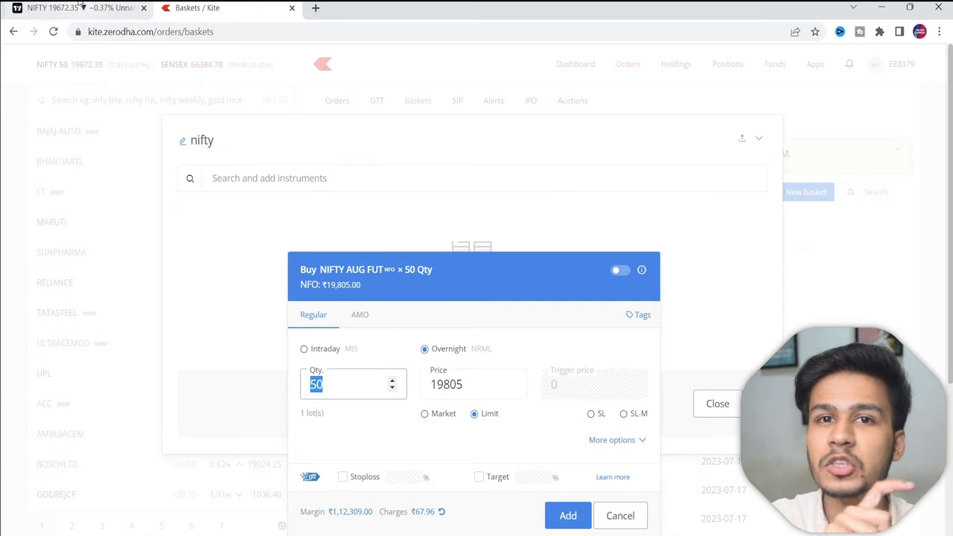
pyautogui.click(81, 8)
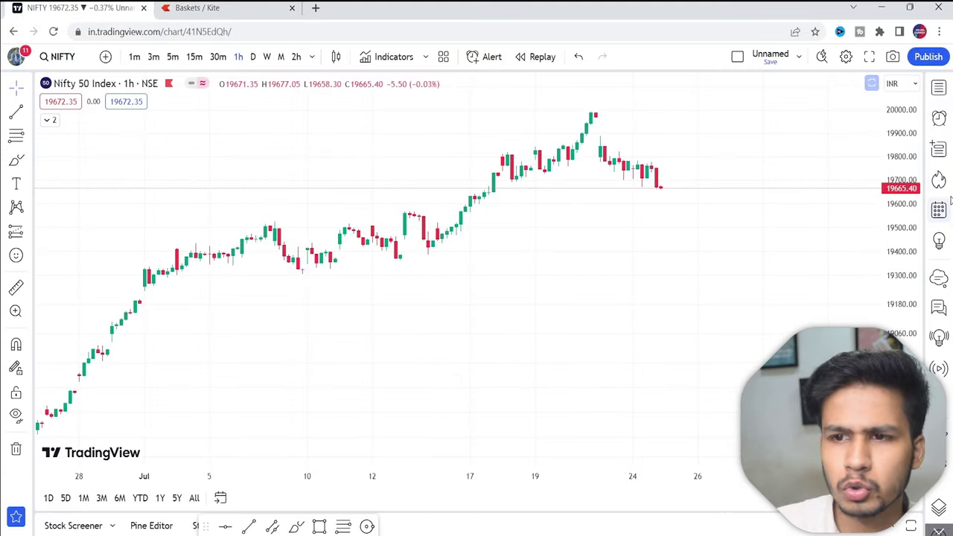
pyautogui.hotkey('ctrl', 'Tab')
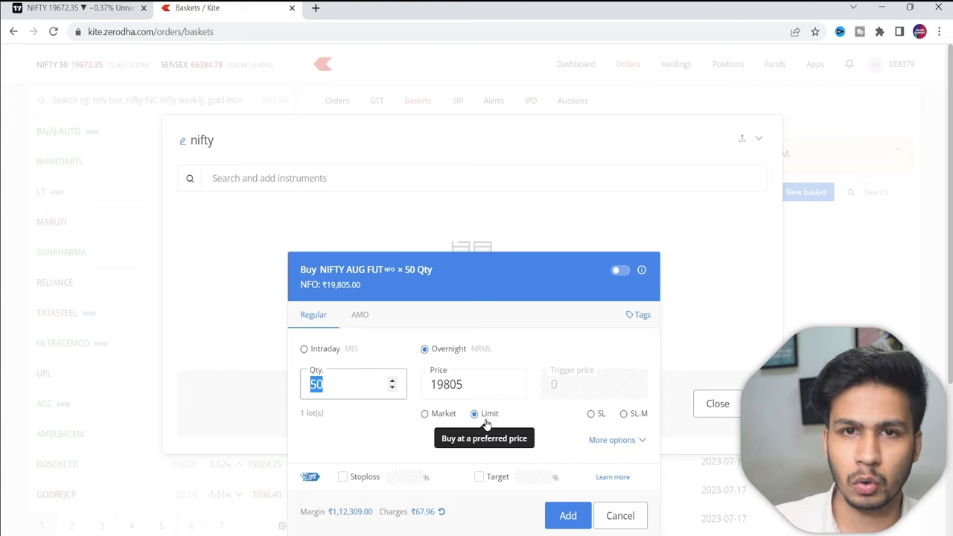
pyautogui.click(565, 515)
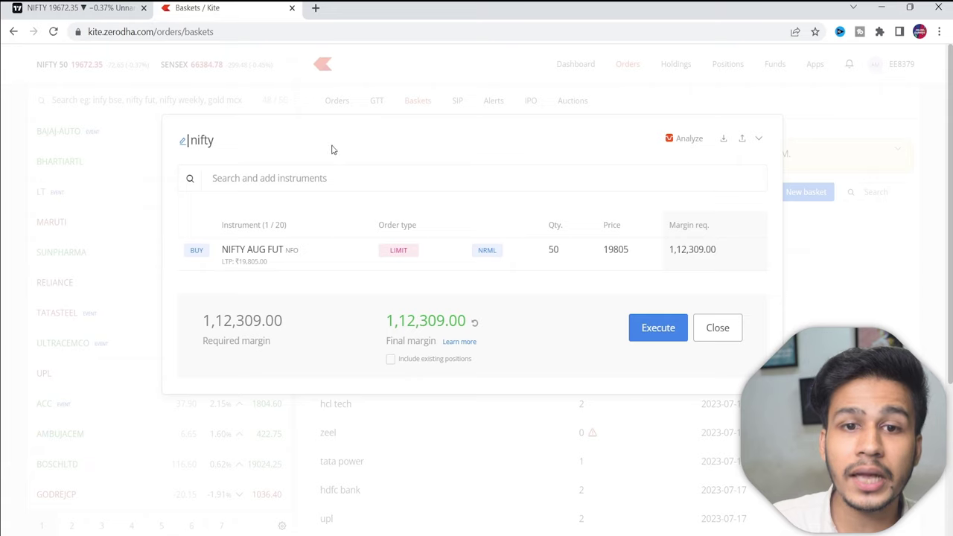
# Step: Add an overnight limit buy order for 50 NIFTY 10th AUG 20000 PE at 344 to the basket
pyautogui.click(338, 180)
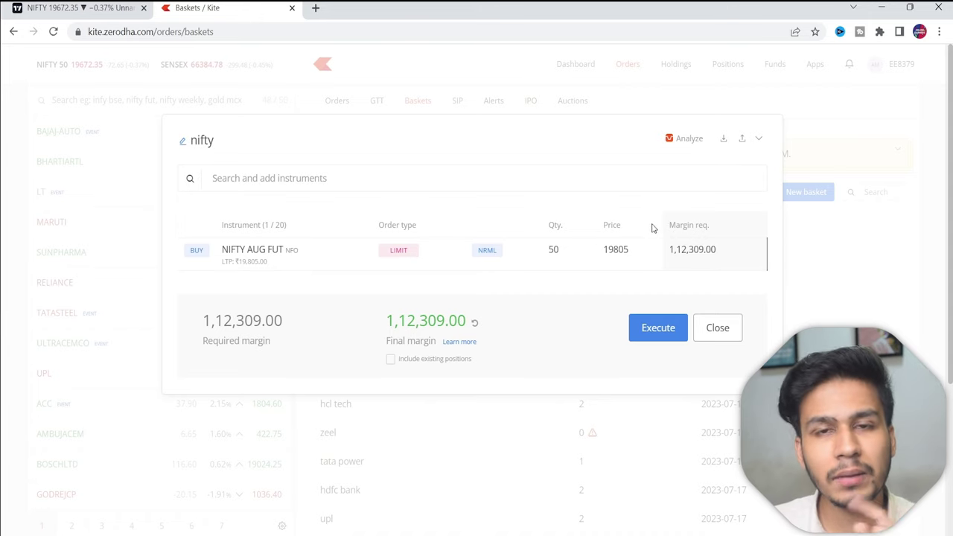
pyautogui.click(571, 172)
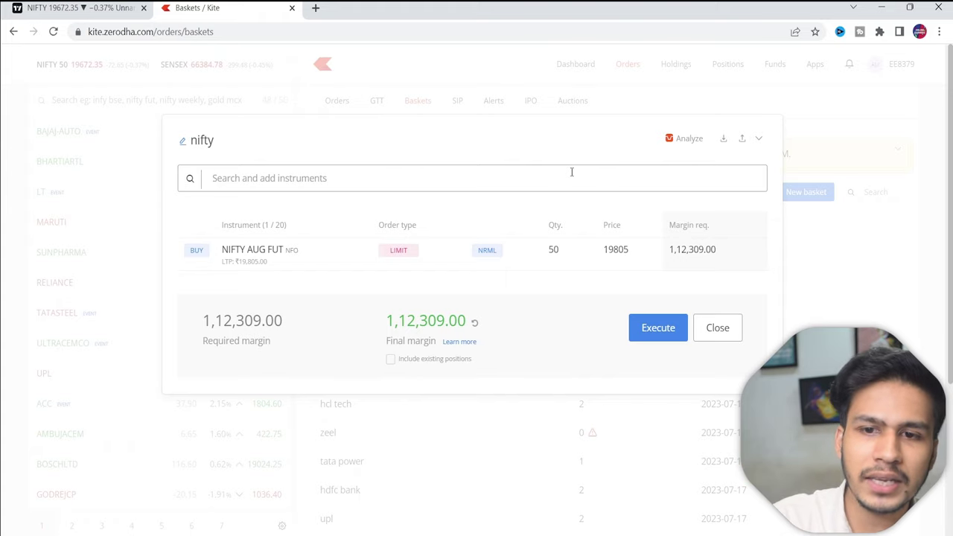
pyautogui.write('nifty 20000')
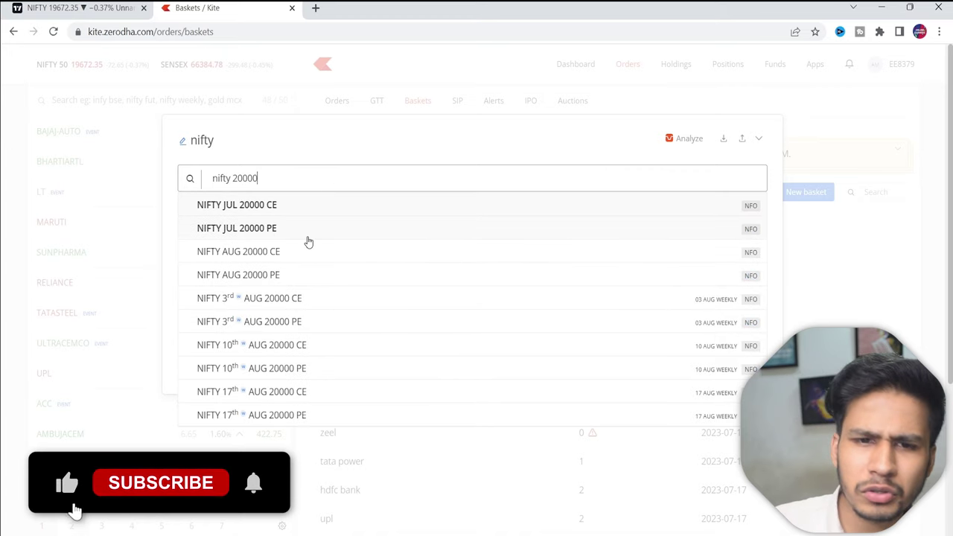
pyautogui.click(304, 369)
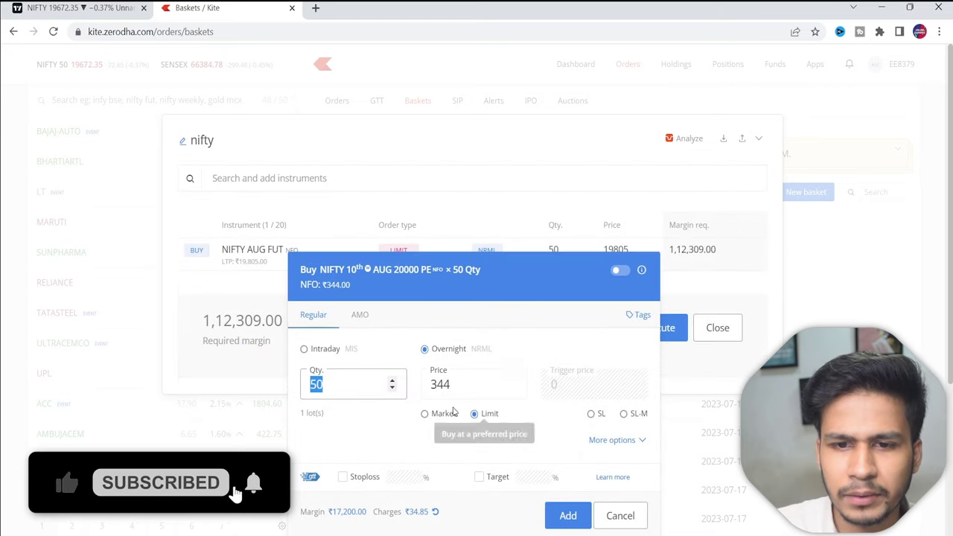
pyautogui.moveTo(516, 279); pyautogui.dragTo(271, 280)
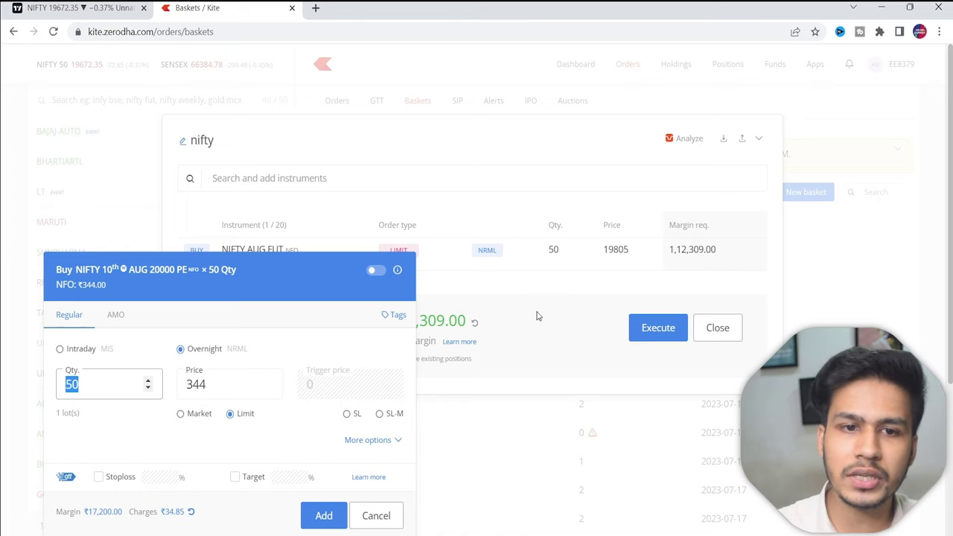
pyautogui.click(277, 280)
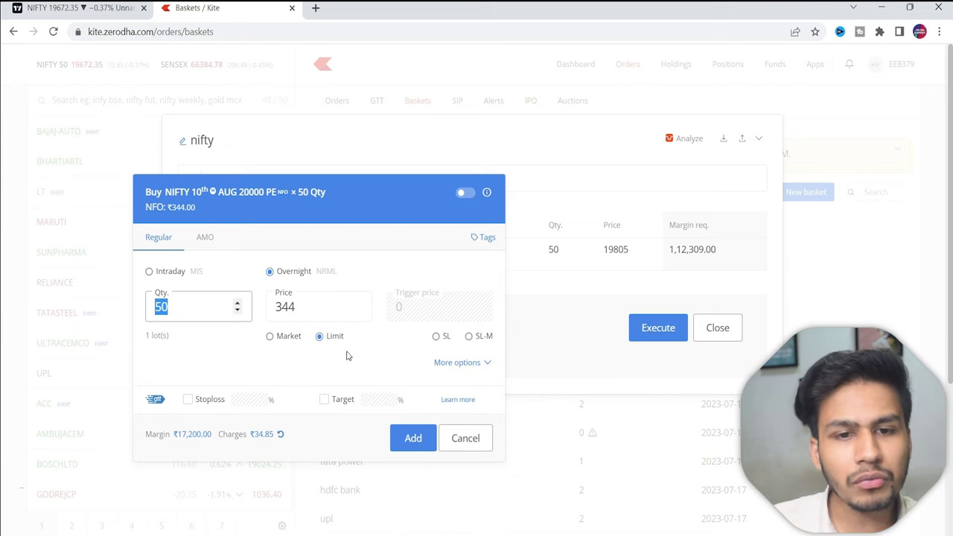
pyautogui.click(169, 308)
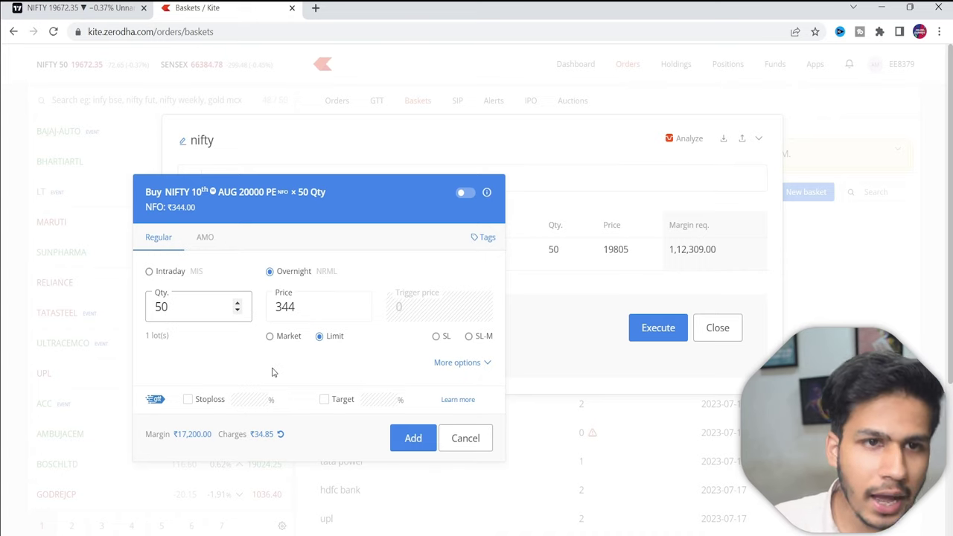
pyautogui.click(411, 437)
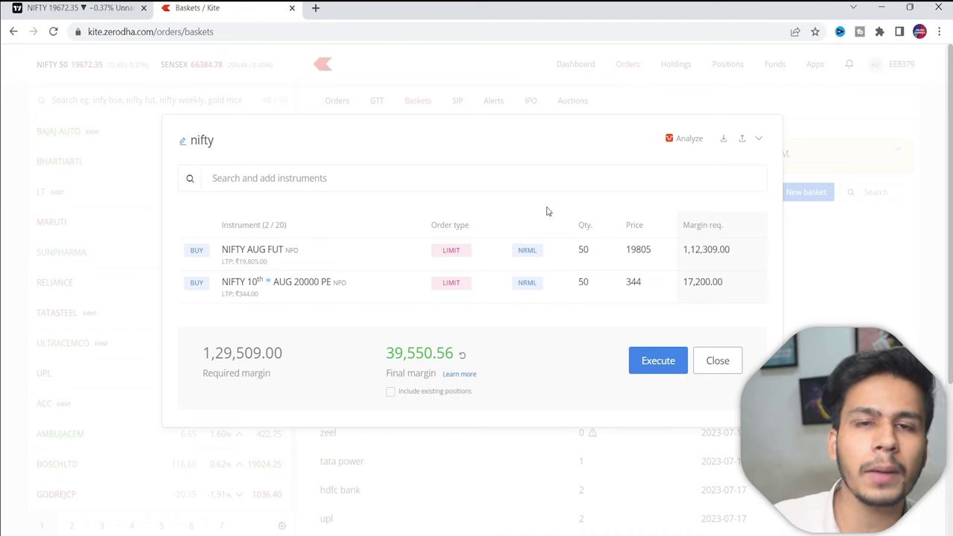
# Step: Remove the NIFTY 10th AUG 20000 PE order and try a limit buy order for 50 NIFTY 10th AUG 20200 PE instead
pyautogui.moveTo(419, 292)
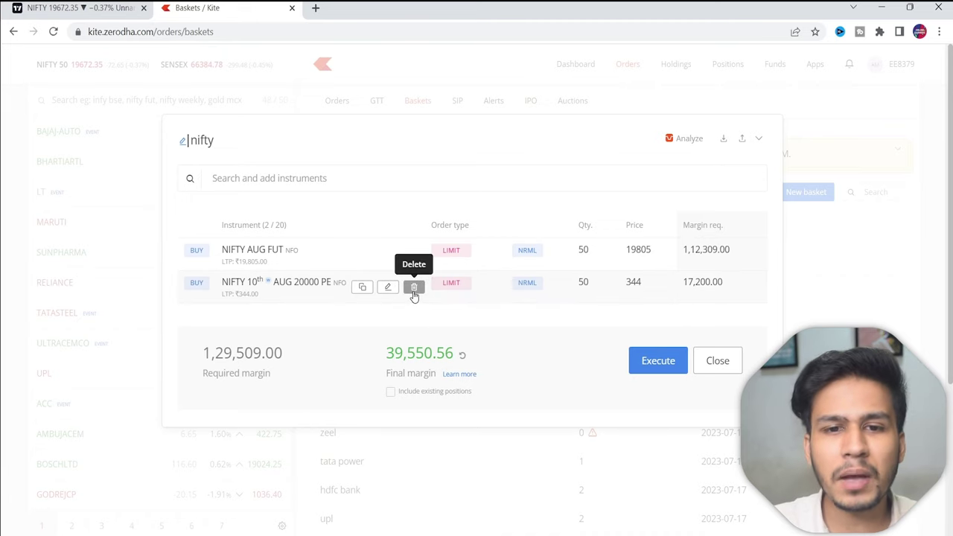
pyautogui.click(414, 287)
pyautogui.click(330, 184)
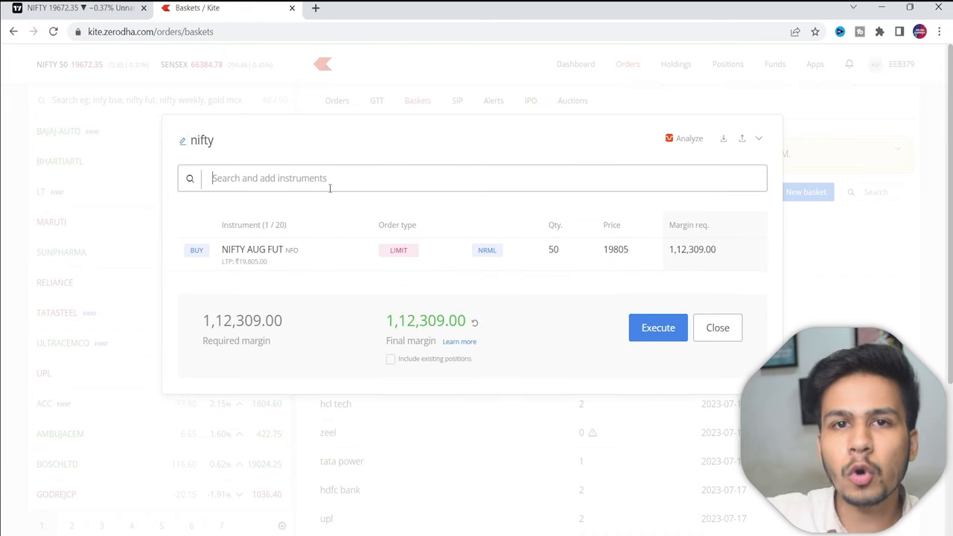
pyautogui.write('nifty')
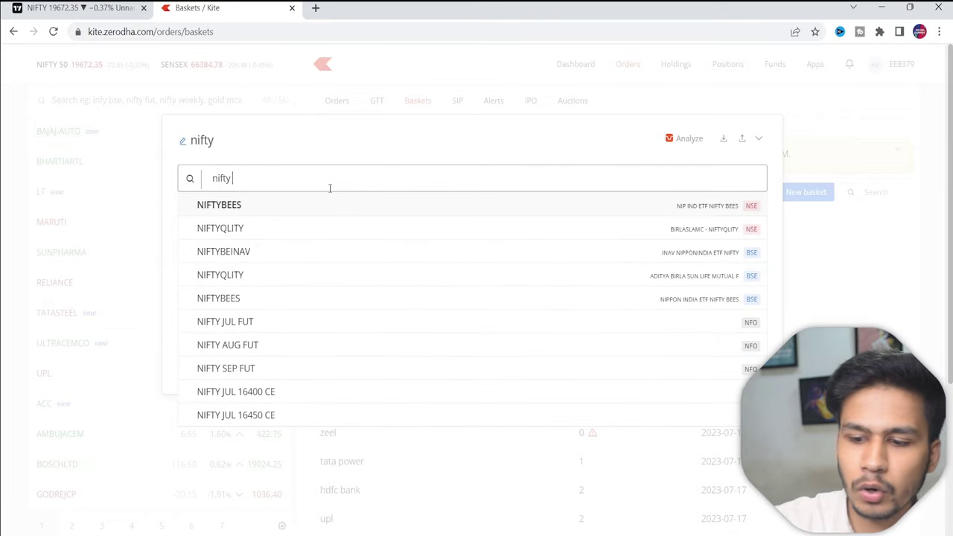
pyautogui.write(' 20200')
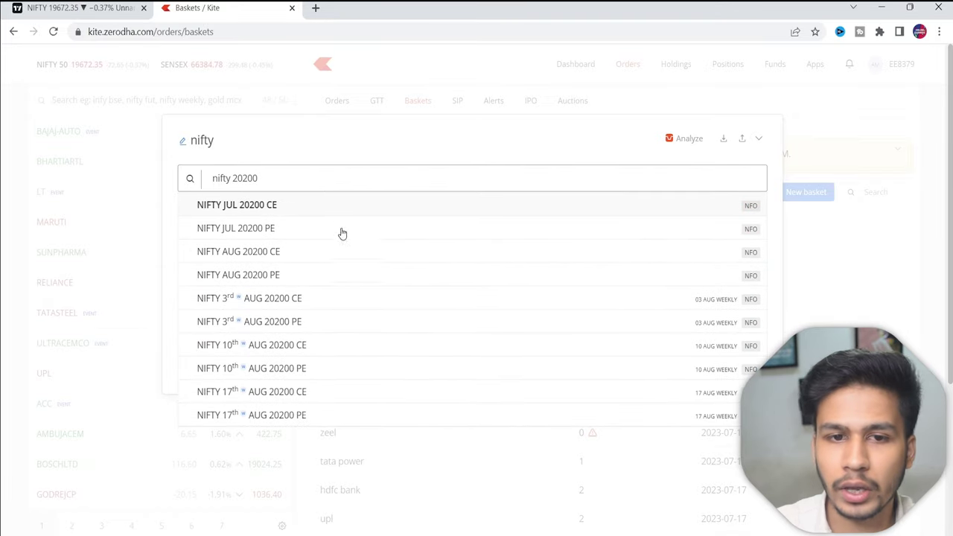
pyautogui.click(325, 368)
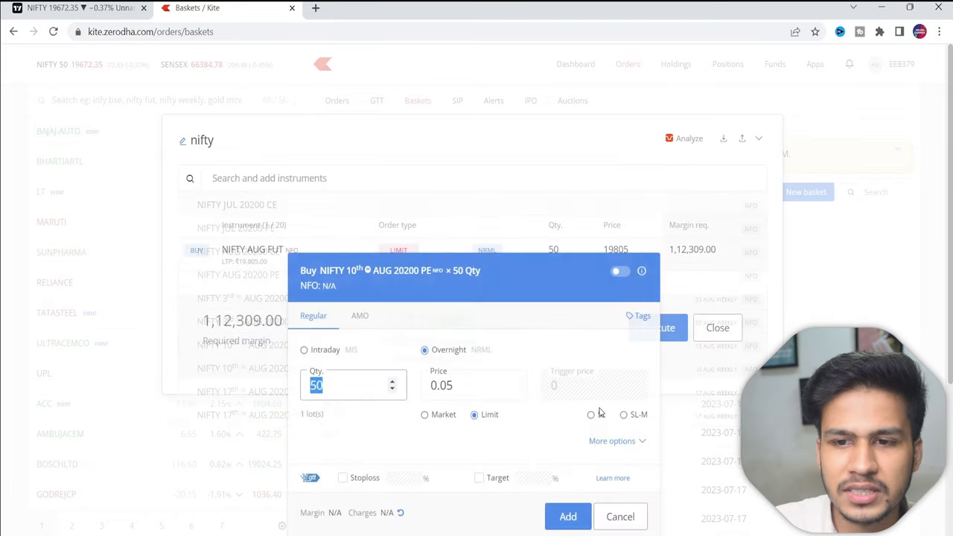
pyautogui.click(426, 413)
pyautogui.click(481, 414)
pyautogui.moveTo(511, 280); pyautogui.dragTo(266, 243)
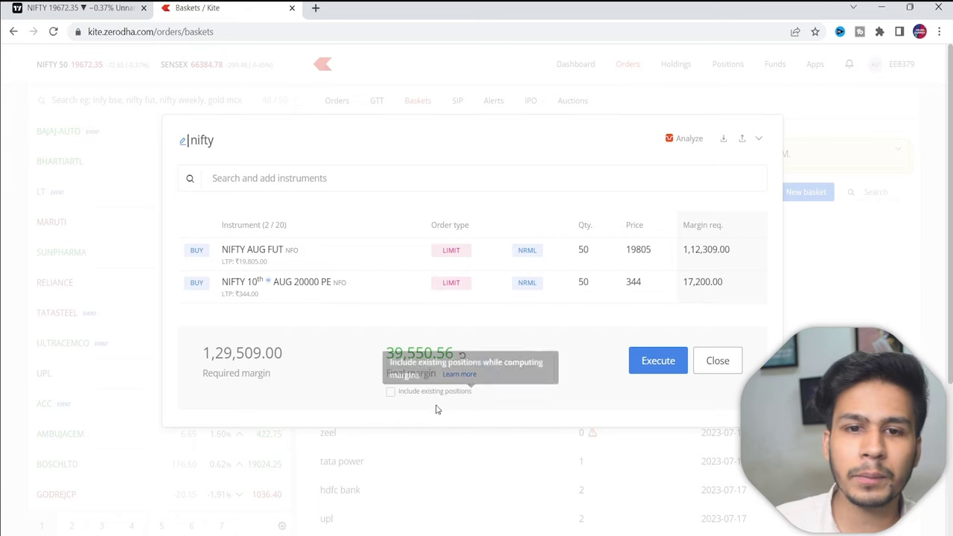
# Step: Replace the NIFTY 10th AUG 20000 PE order with a limit buy of 50 NIFTY AUG 20000 PE at 373.65
pyautogui.moveTo(372, 285)
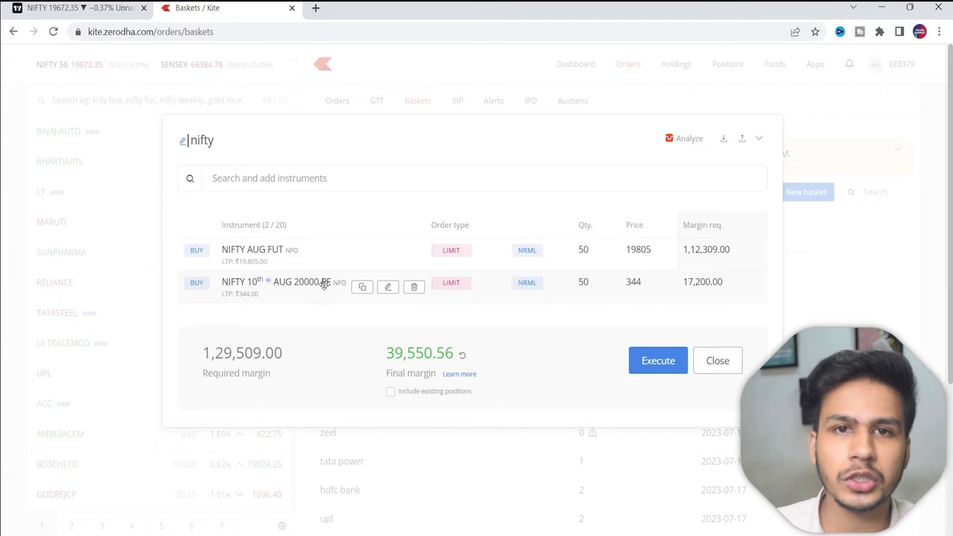
pyautogui.click(413, 286)
pyautogui.click(360, 170)
pyautogui.write('20000')
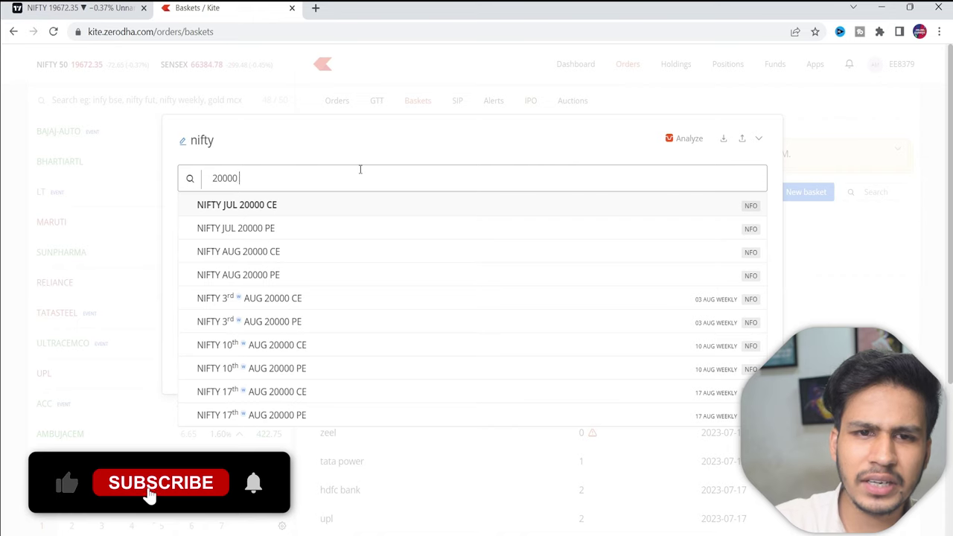
pyautogui.click(499, 272)
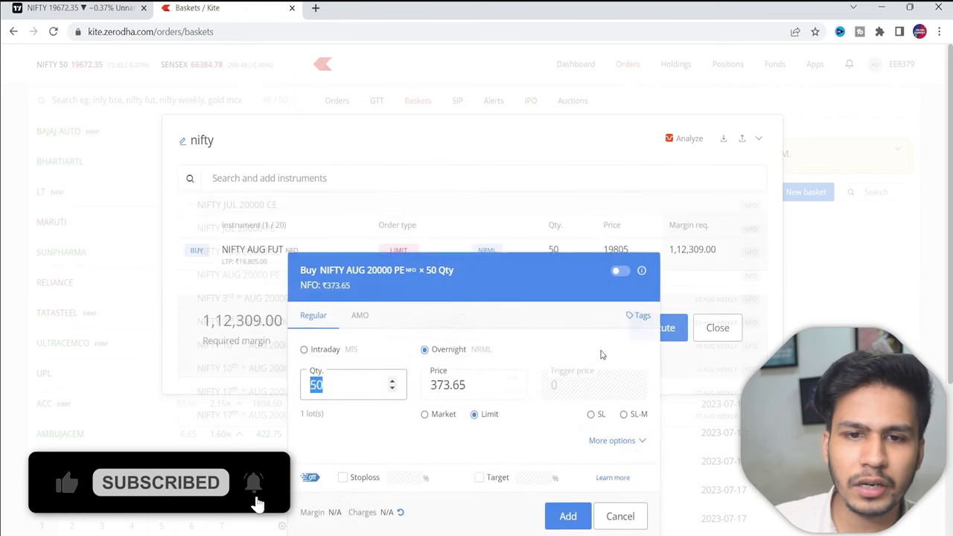
pyautogui.click(569, 515)
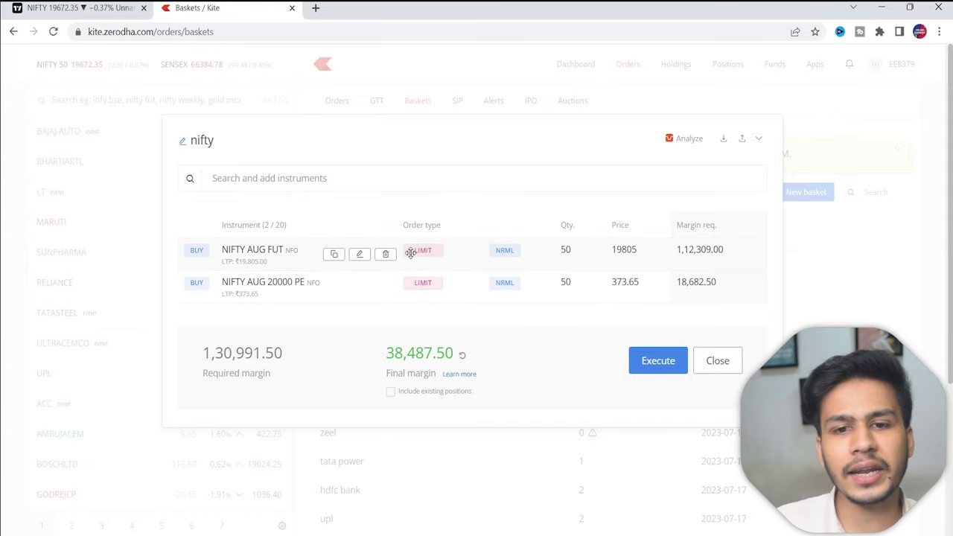
# Step: Switch to TradingView and examine the recent price movement on the Nifty 50 hourly chart
pyautogui.click(82, 7)
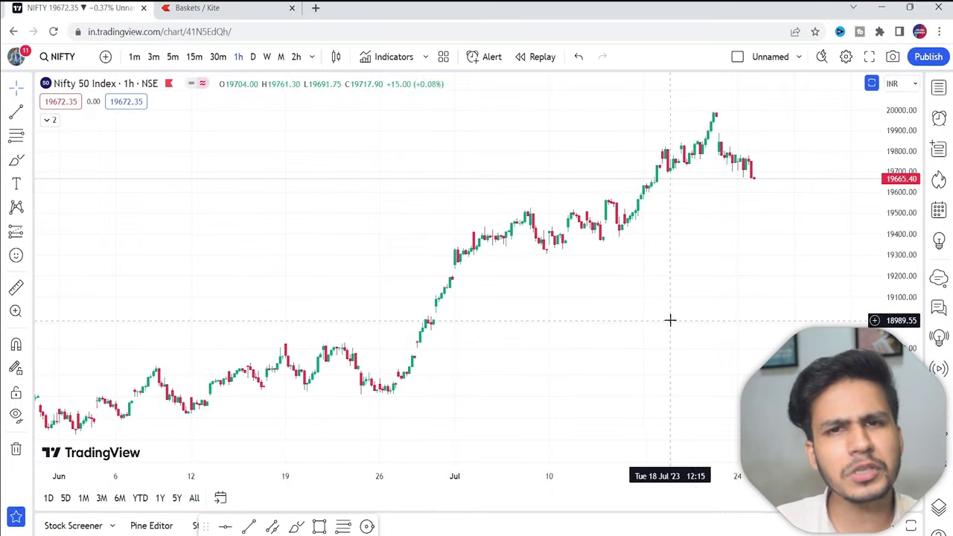
pyautogui.scroll(5, 670, 320)
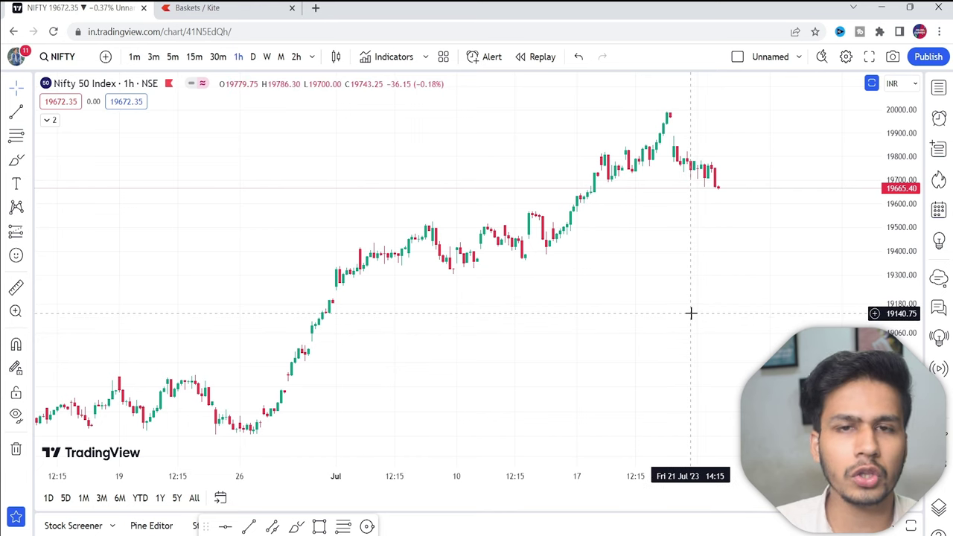
pyautogui.hscroll(3, 641, 305)
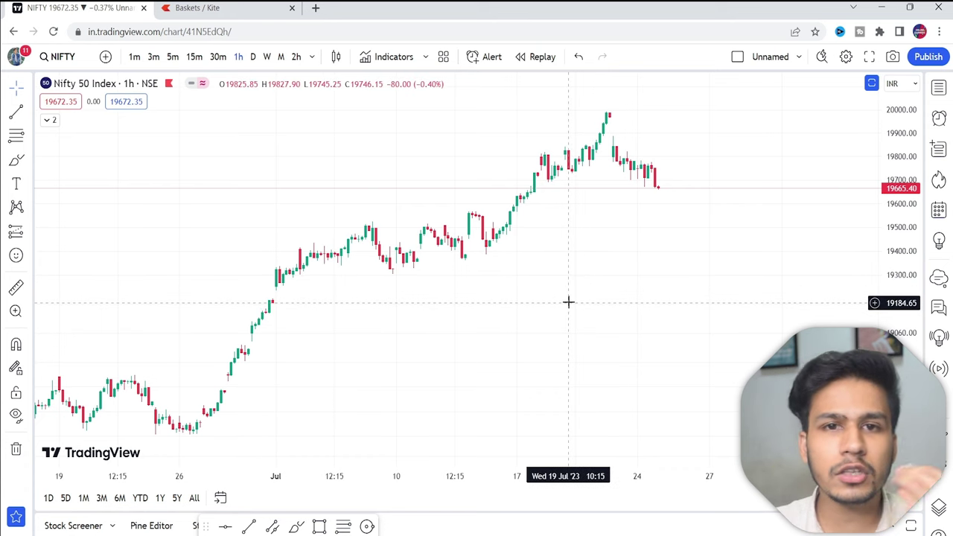
pyautogui.scroll(-2, 569, 301)
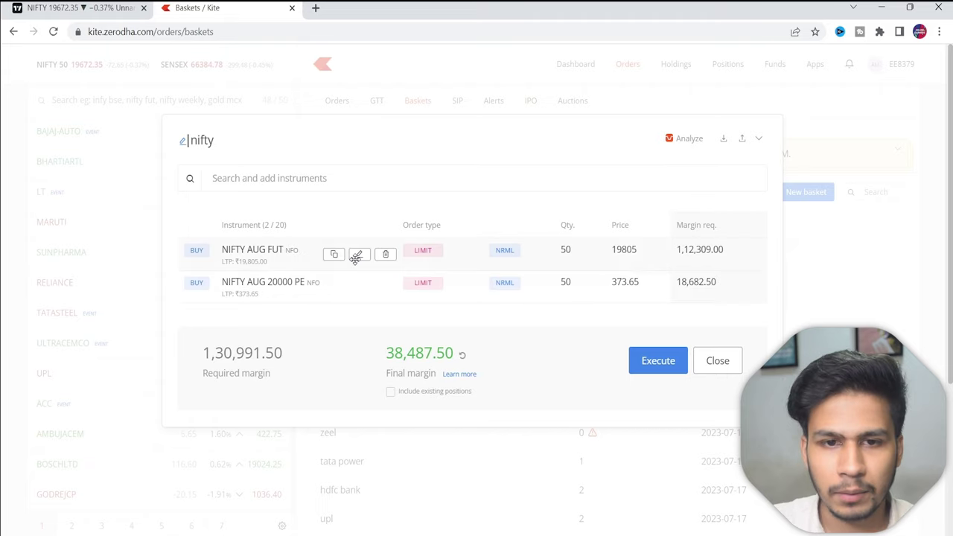
# Step: Add an overnight limit sell order for 50 NIFTY 3rd AUG 20000 CE at 47.3 to the Kite basket
pyautogui.moveTo(308, 293)
pyautogui.click(330, 181)
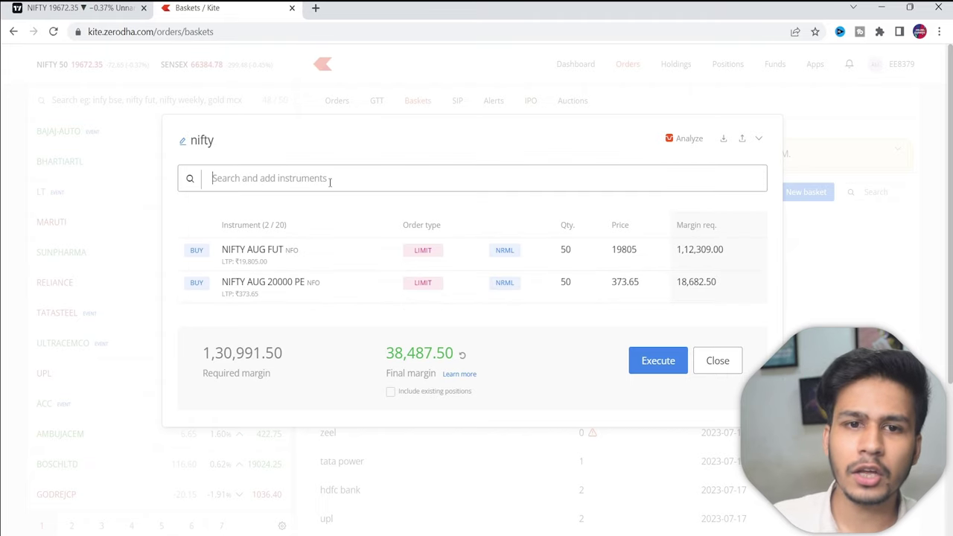
pyautogui.write('20000 ce')
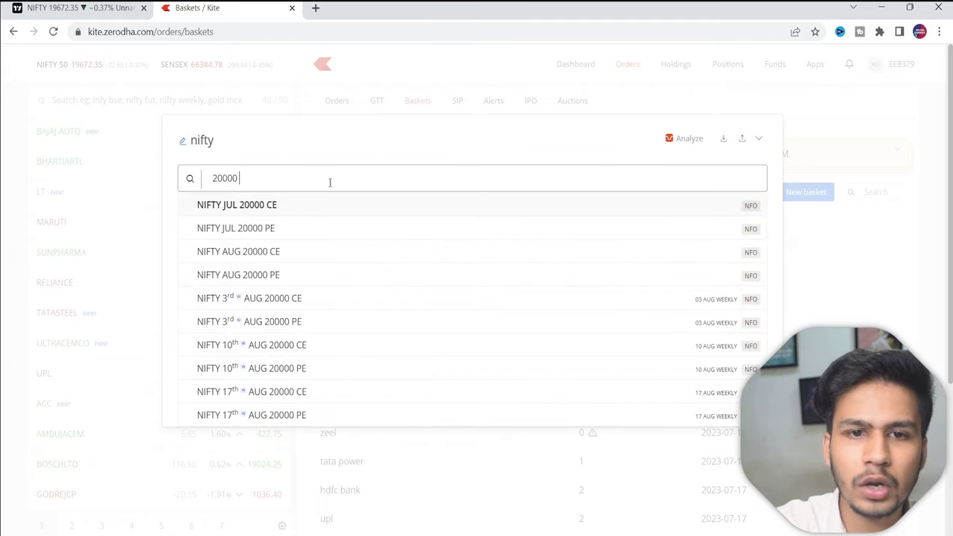
pyautogui.click(377, 253)
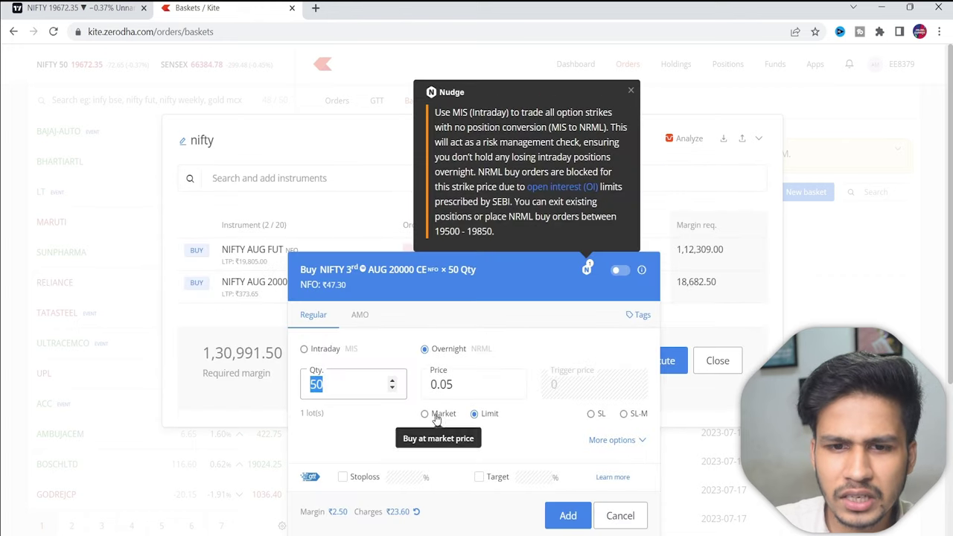
pyautogui.click(430, 414)
pyautogui.click(483, 413)
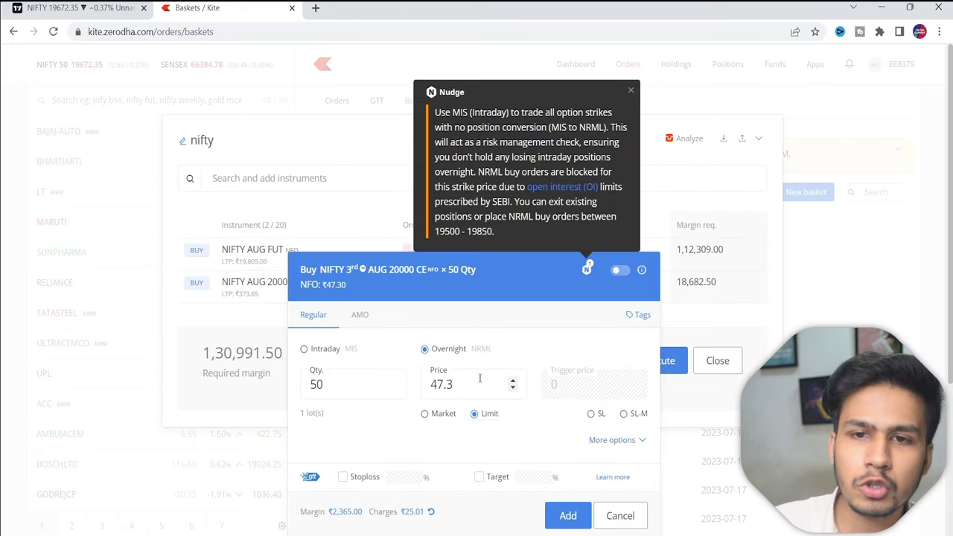
pyautogui.click(631, 90)
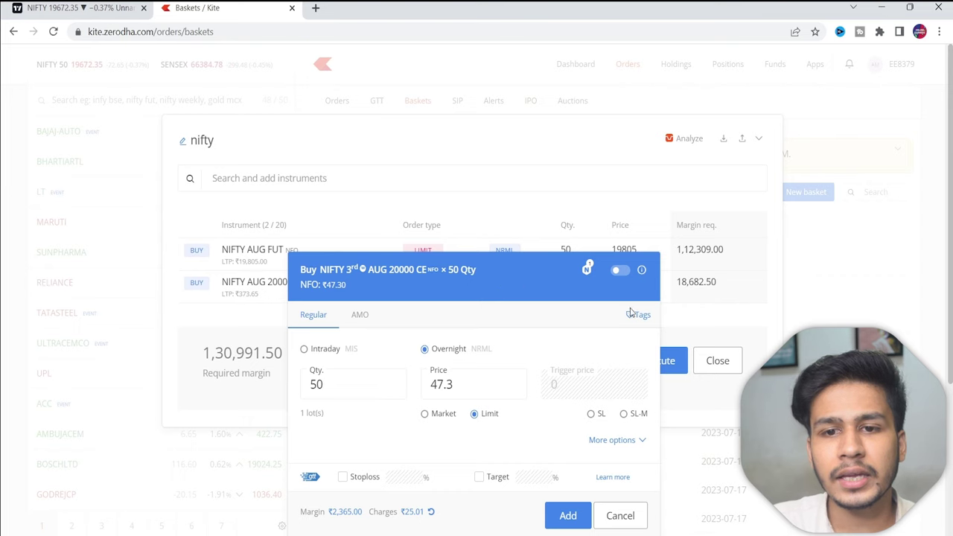
pyautogui.moveTo(529, 300); pyautogui.dragTo(818, 300)
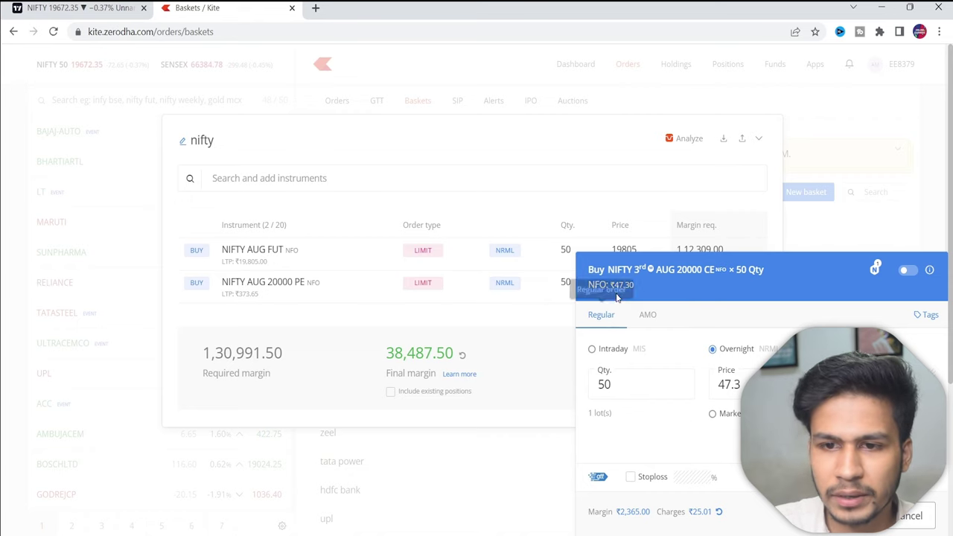
pyautogui.click(910, 271)
pyautogui.click(848, 516)
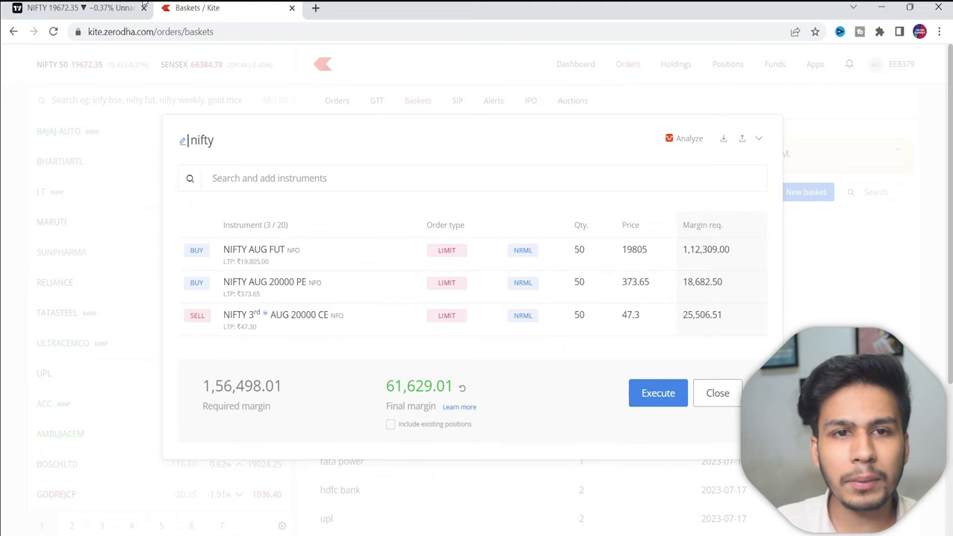
# Step: Compare recent price action on TradingView's Nifty 50 hourly chart with the future, put and call orders in the Kite basket
pyautogui.hotkey('ctrl', 'shift', 'Tab')
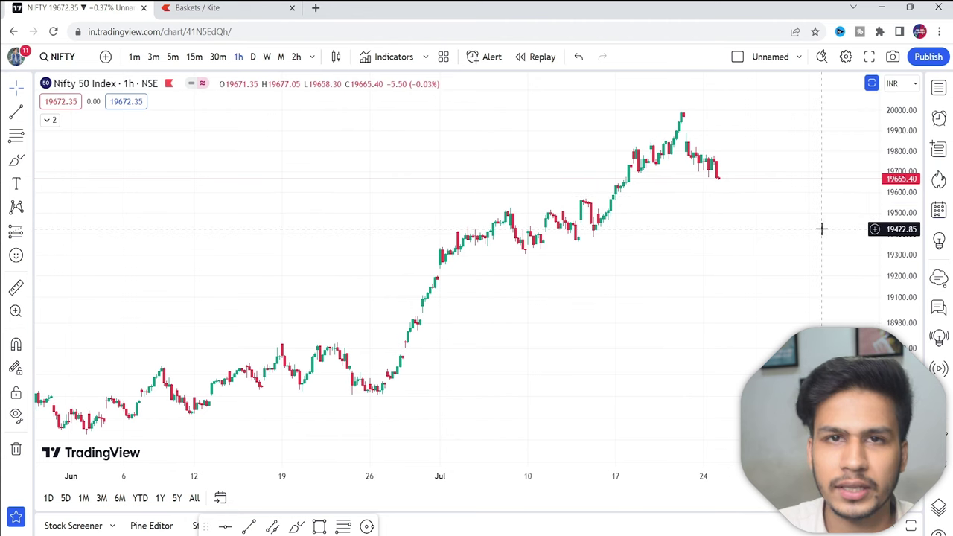
pyautogui.moveTo(767, 279); pyautogui.dragTo(636, 245)
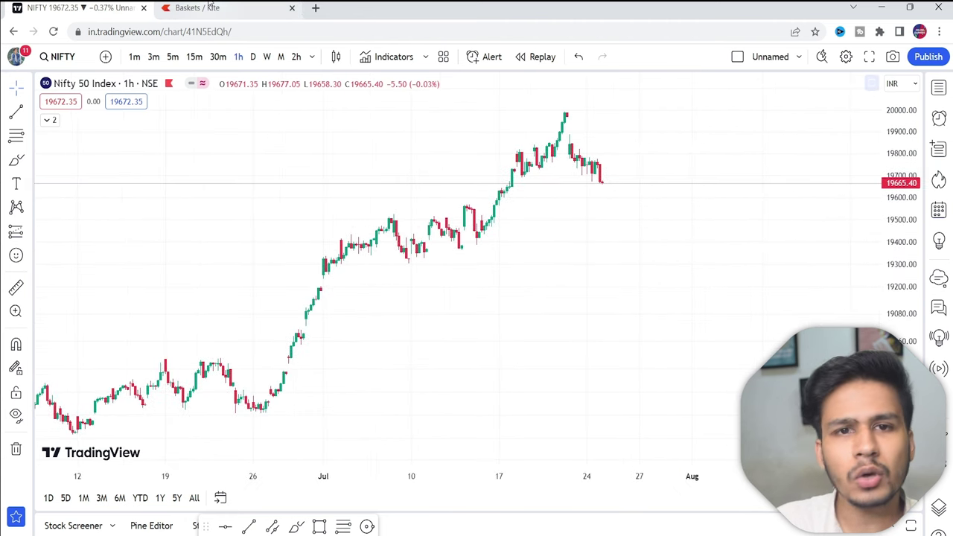
pyautogui.click(198, 8)
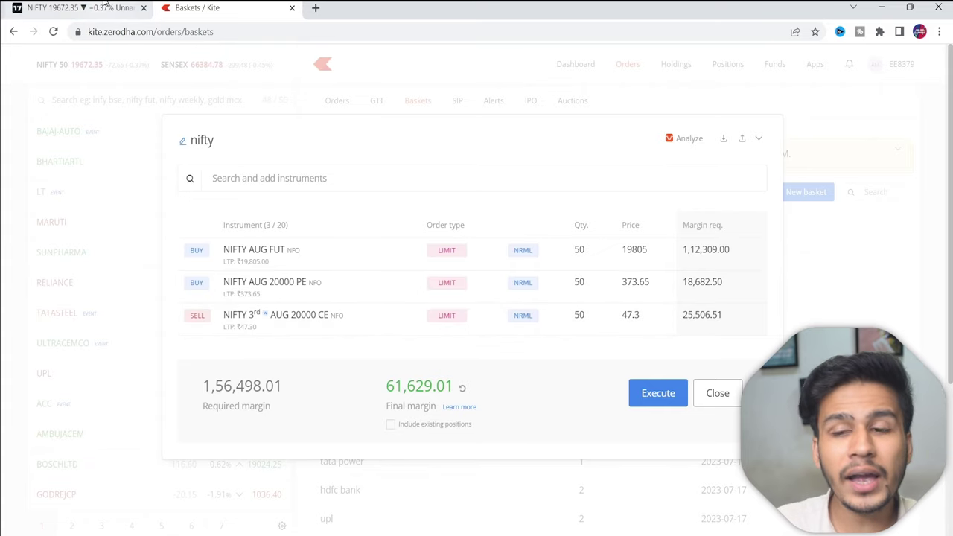
pyautogui.click(49, 6)
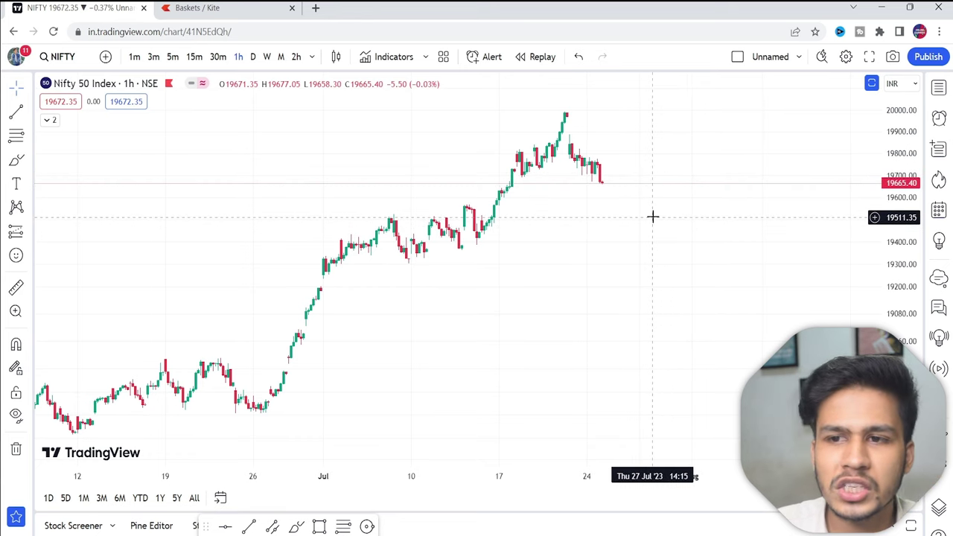
pyautogui.hotkey('ctrl', 'Tab')
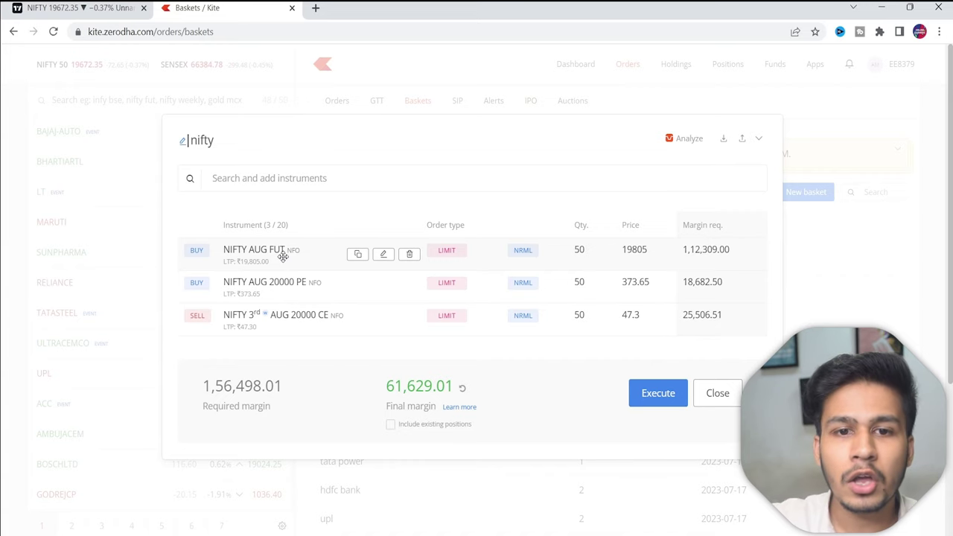
pyautogui.click(44, 8)
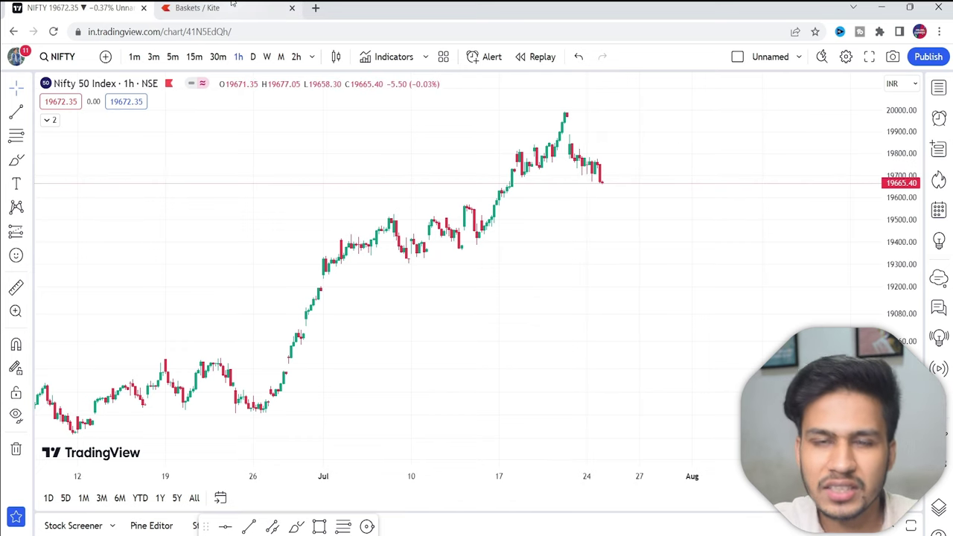
pyautogui.click(197, 8)
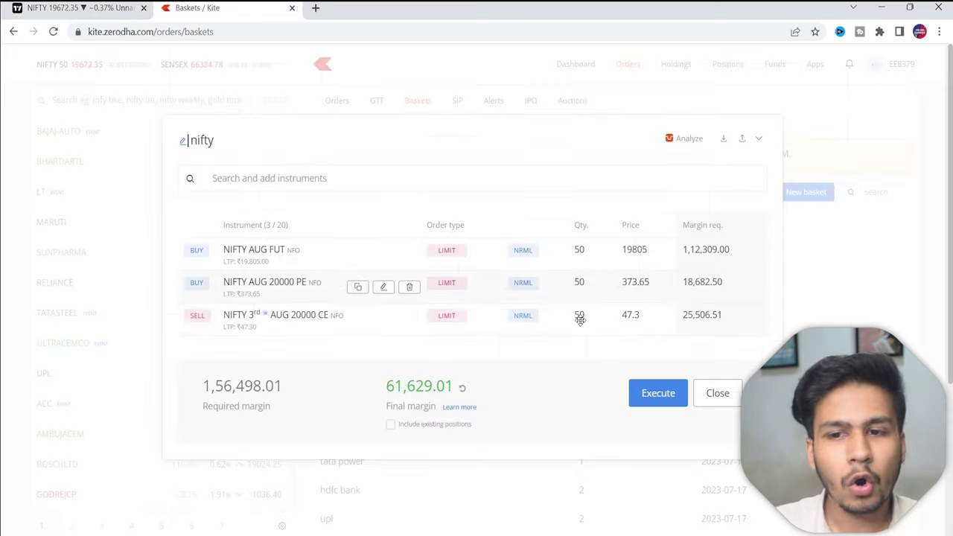
pyautogui.click(91, 6)
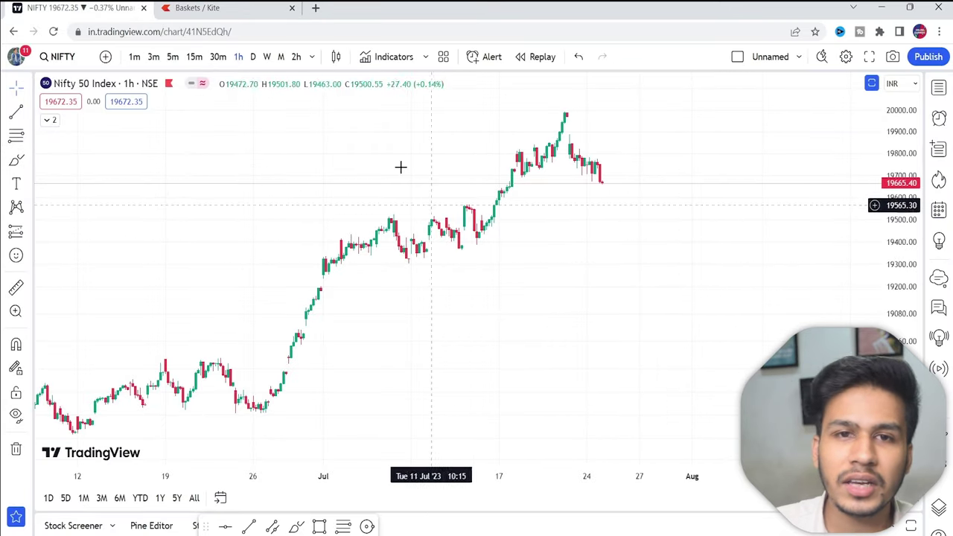
pyautogui.click(273, 5)
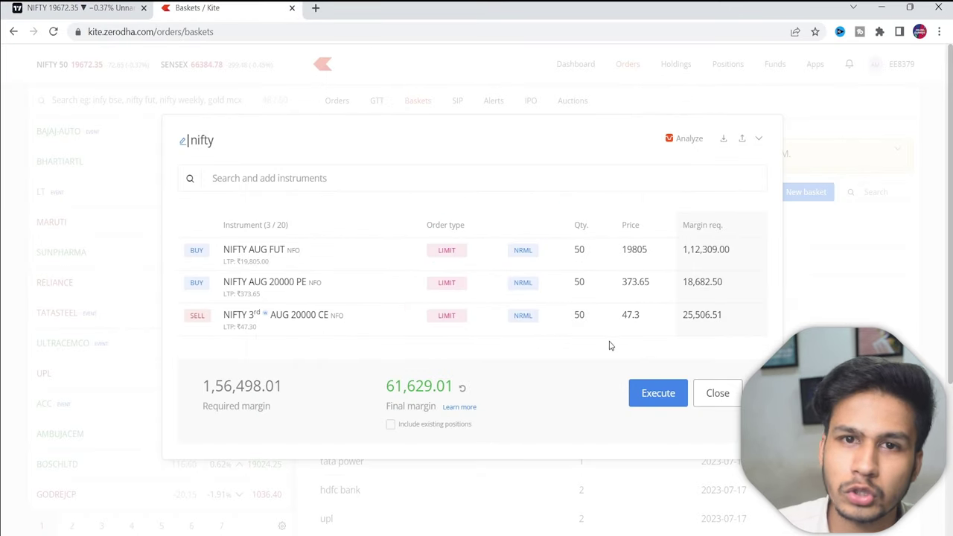
pyautogui.click(90, 7)
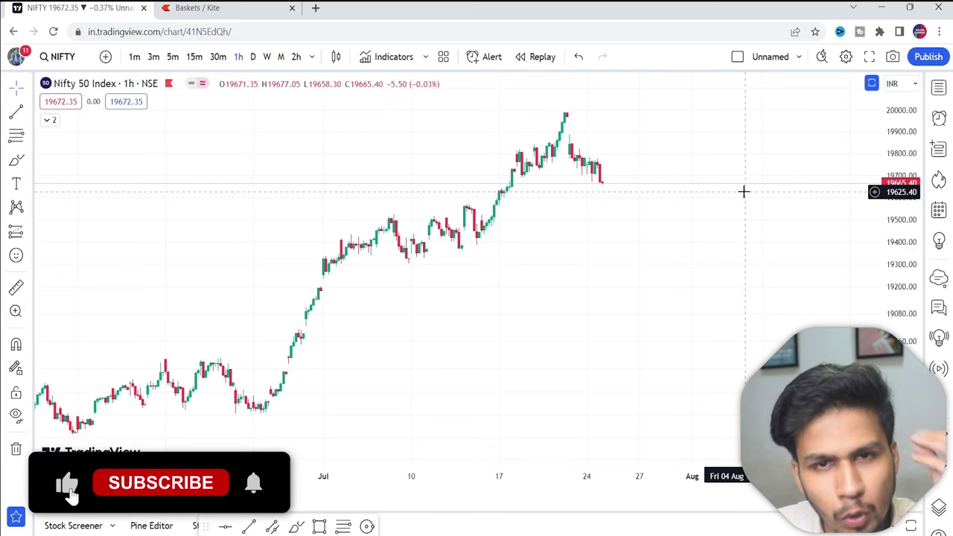
pyautogui.click(197, 7)
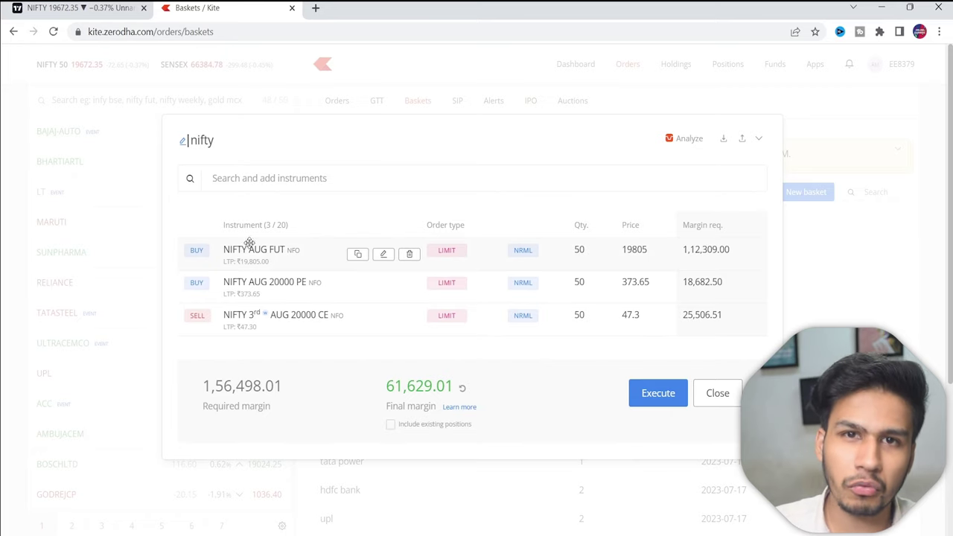
pyautogui.hotkey('ctrl', '1')
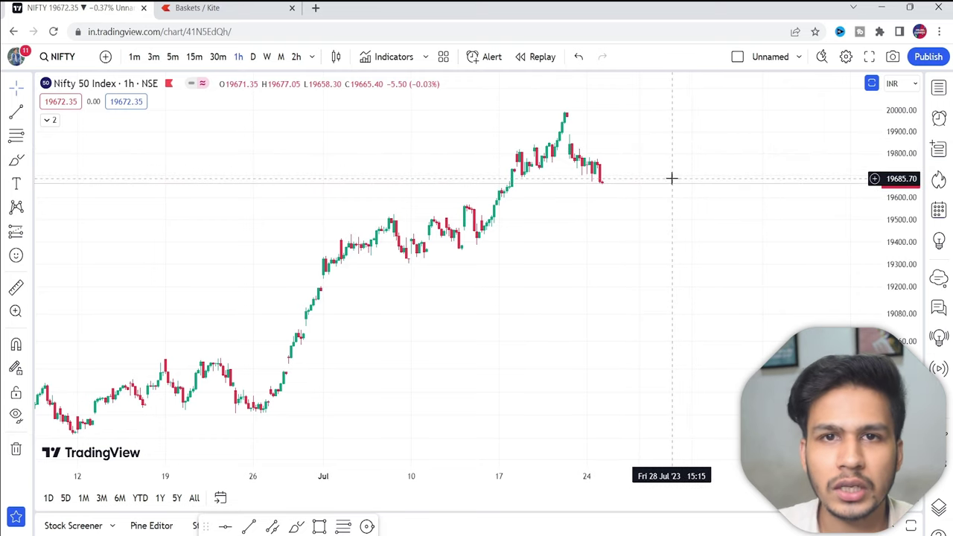
pyautogui.click(224, 8)
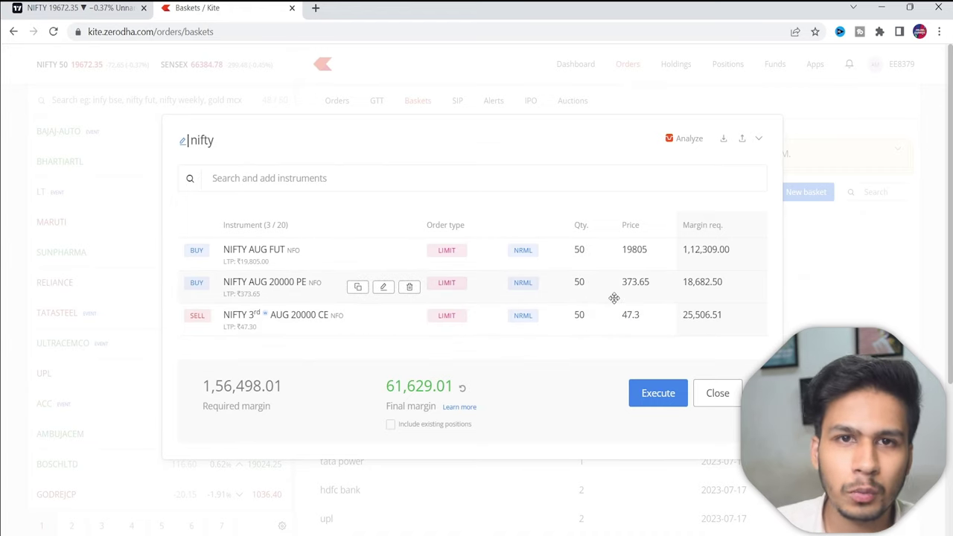
pyautogui.click(58, 6)
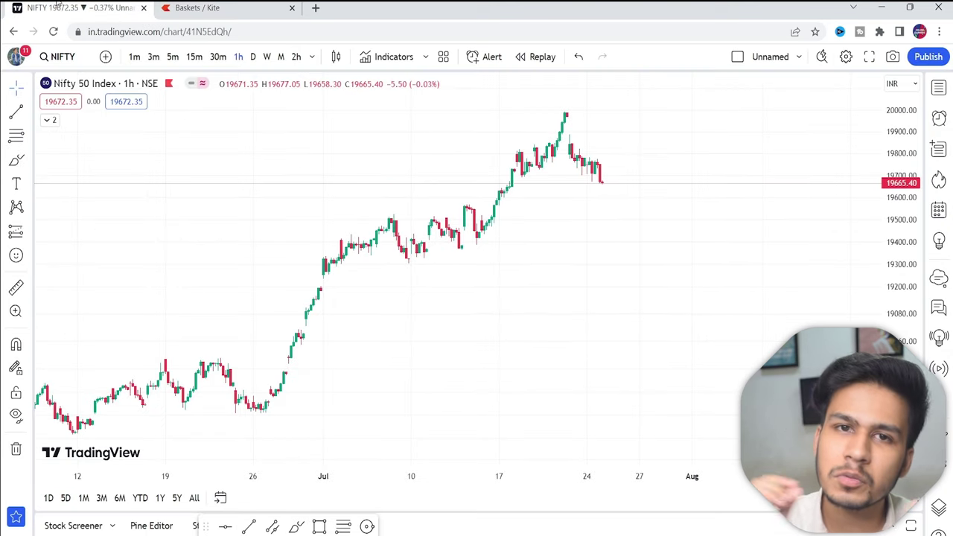
# Step: Return to Kite and remove the NIFTY 3rd AUG 20000 CE sell order from the nifty basket
pyautogui.click(183, 8)
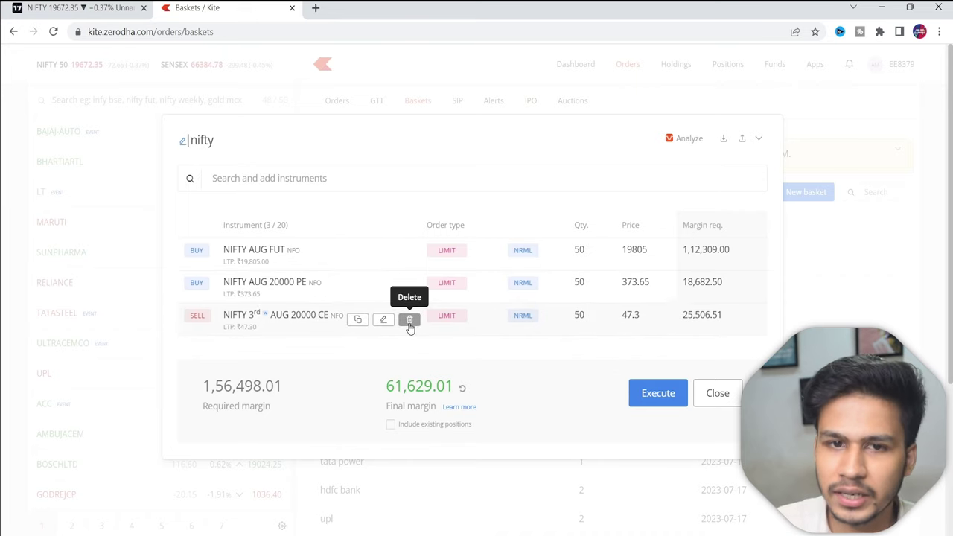
pyautogui.click(410, 320)
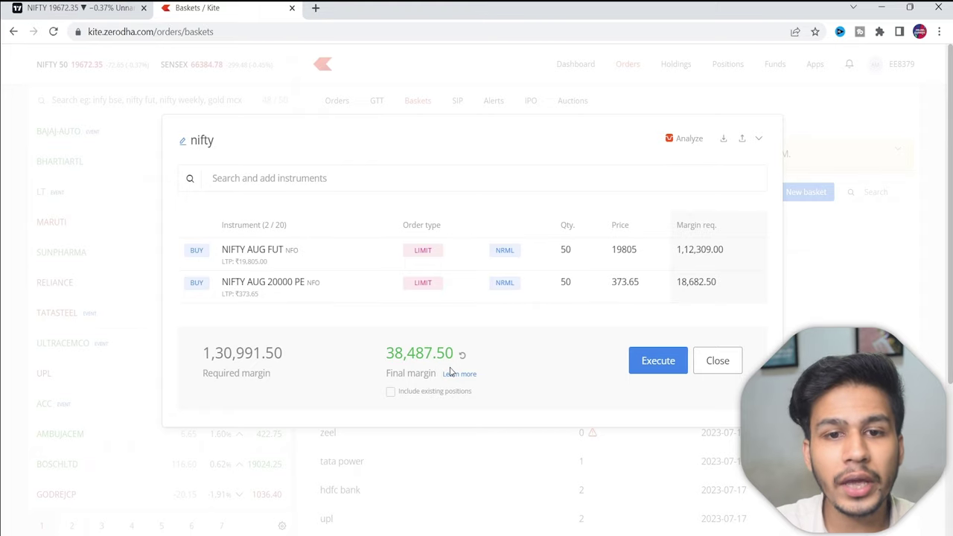
pyautogui.hotkey('ctrl', 'shift', 'Tab')
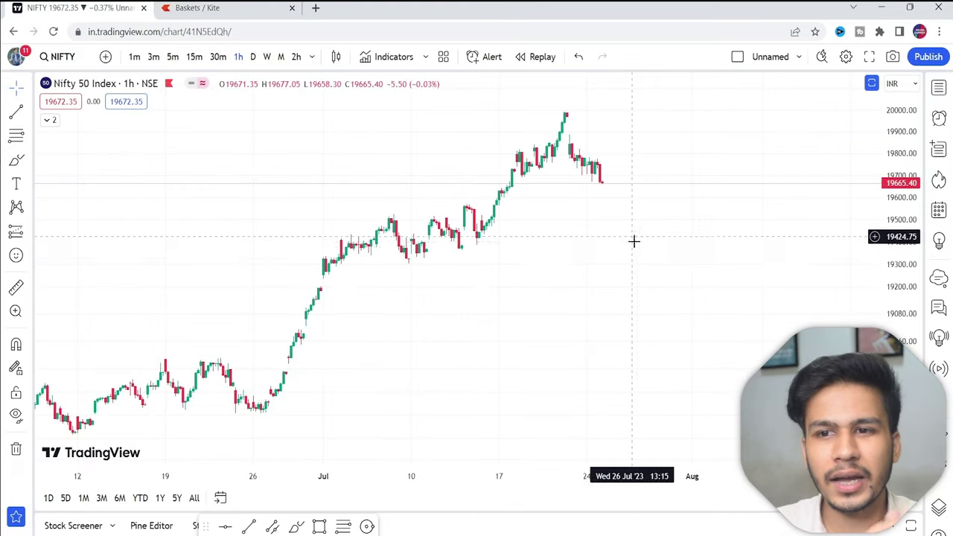
pyautogui.hotkey('ctrl', 'Tab')
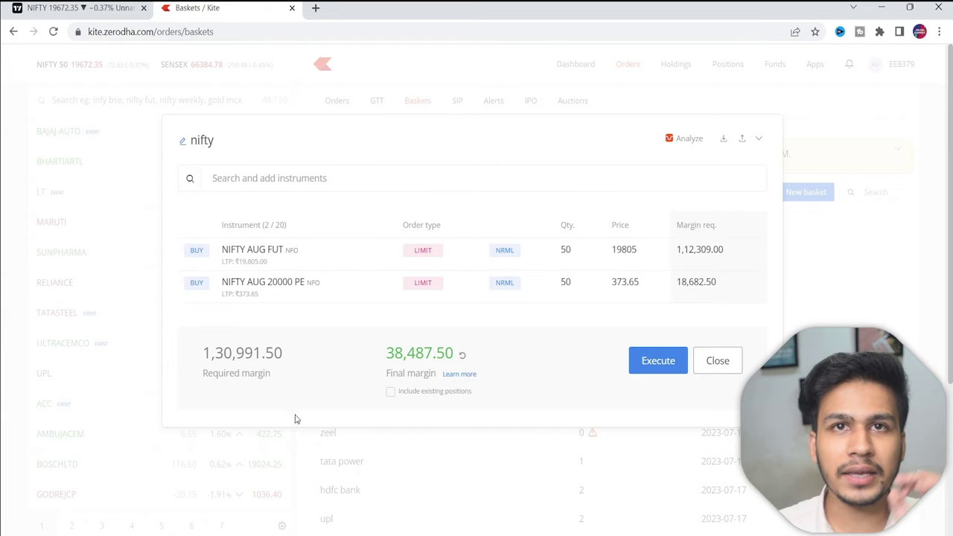
# Step: Switch to TradingView and set the Nifty 50 chart to the 5-minute timeframe, showing price action from 17 July onward
pyautogui.click(52, 16)
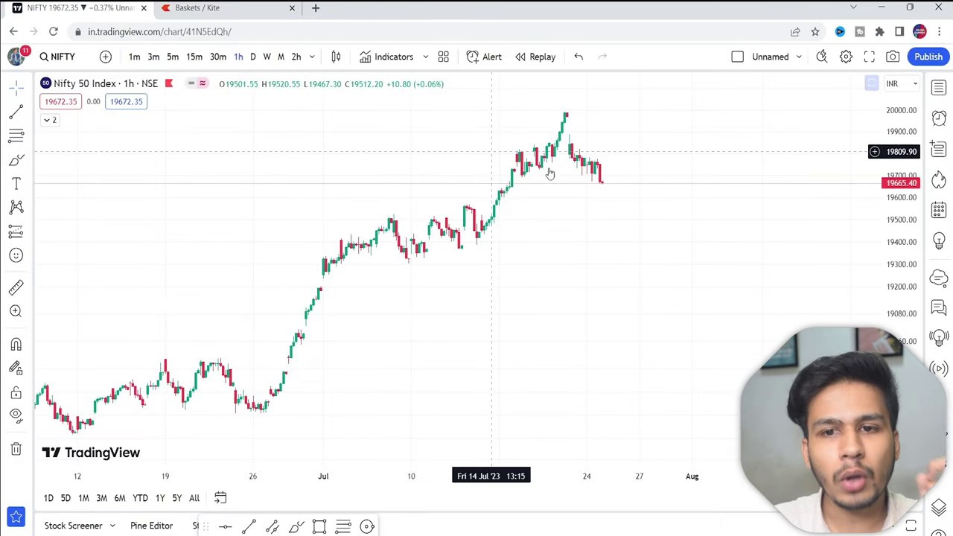
pyautogui.scroll(3, 566, 224)
pyautogui.scroll(-2, 476, 202)
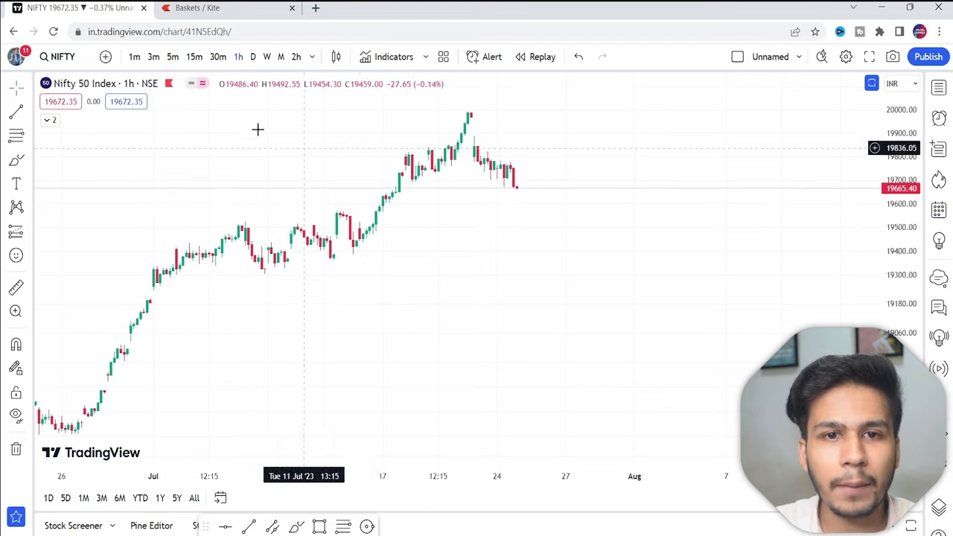
pyautogui.click(173, 57)
pyautogui.hscroll(-5, 541, 317)
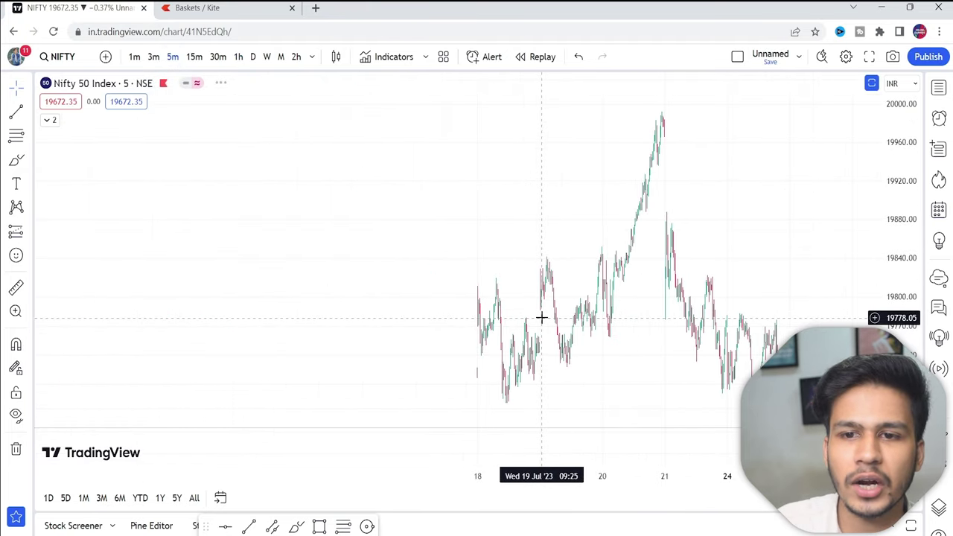
pyautogui.scroll(-2, 421, 330)
pyautogui.scroll(2, 588, 290)
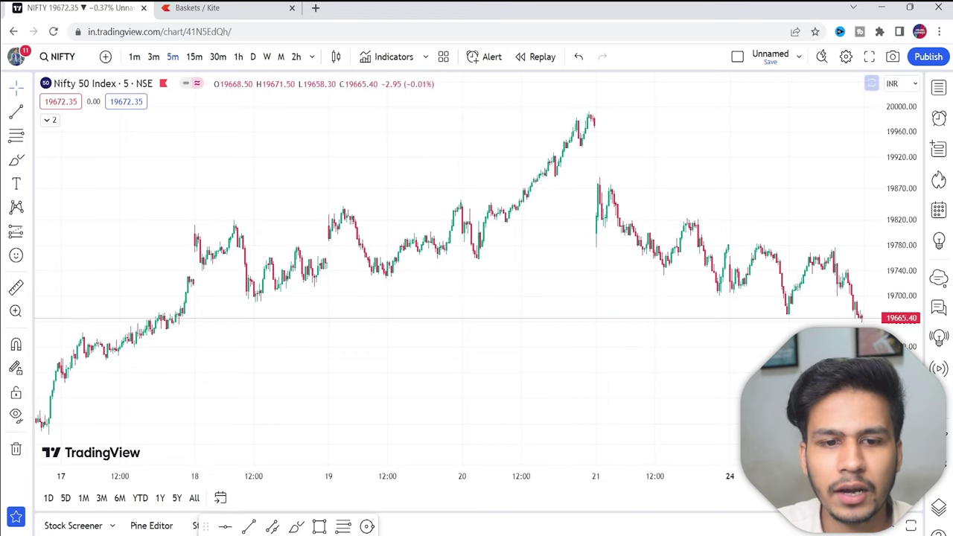
# Step: Draw a narrow rising parallel channel along the price lows from 17 July through 21 July
pyautogui.click(273, 526)
pyautogui.click(165, 326)
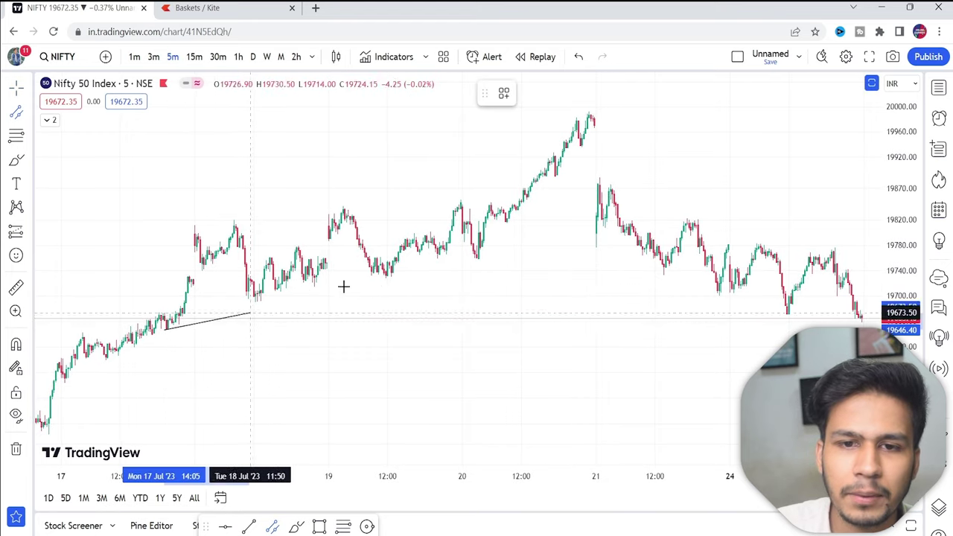
pyautogui.click(722, 192)
pyautogui.click(632, 283)
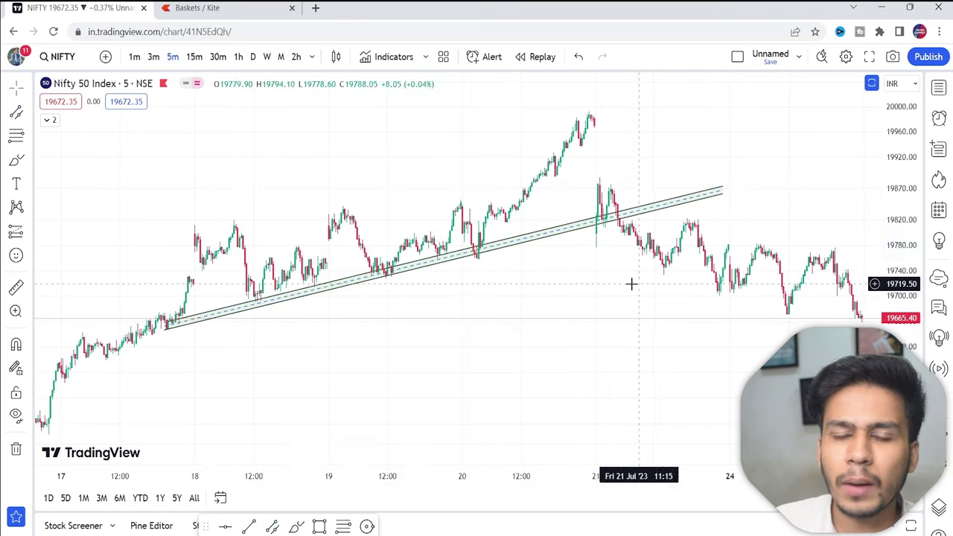
# Step: Examine the price break below the parallel channel on 21 July and delete the channel
pyautogui.scroll(3, 500, 325)
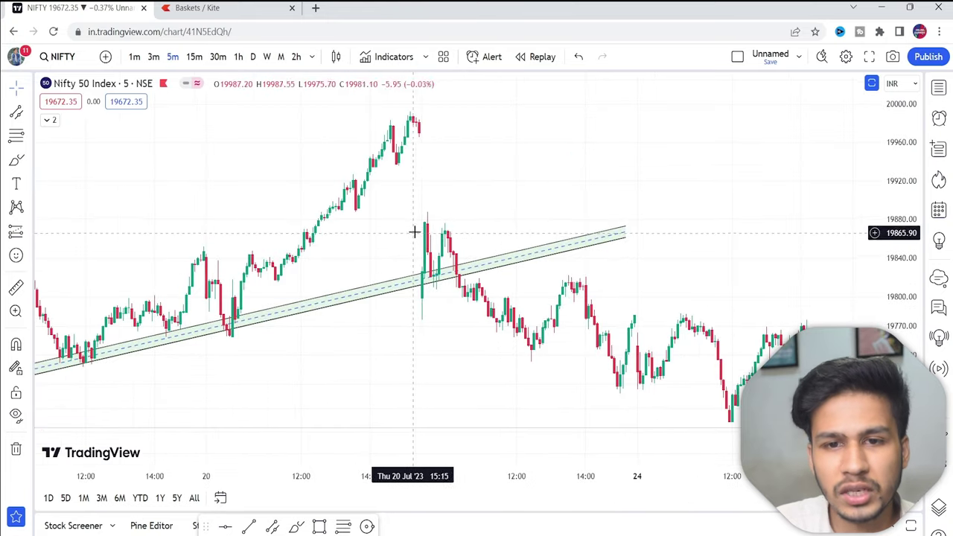
pyautogui.scroll(-1, 524, 315)
pyautogui.scroll(2, 452, 264)
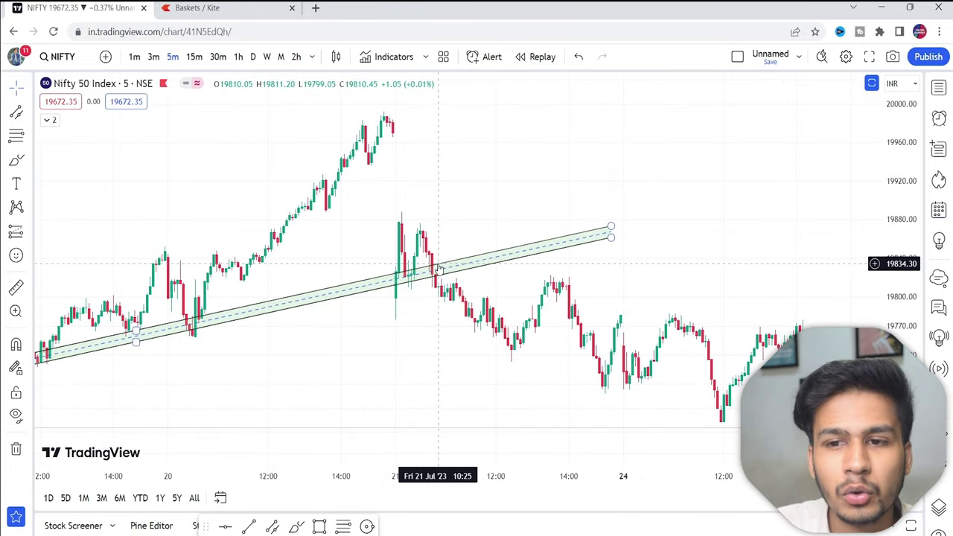
pyautogui.scroll(-4, 470, 313)
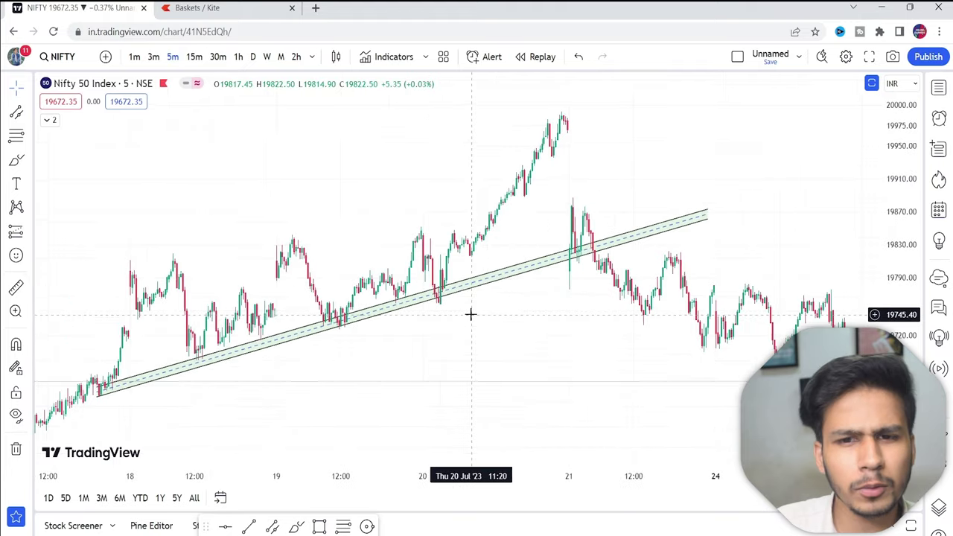
pyautogui.scroll(3, 394, 278)
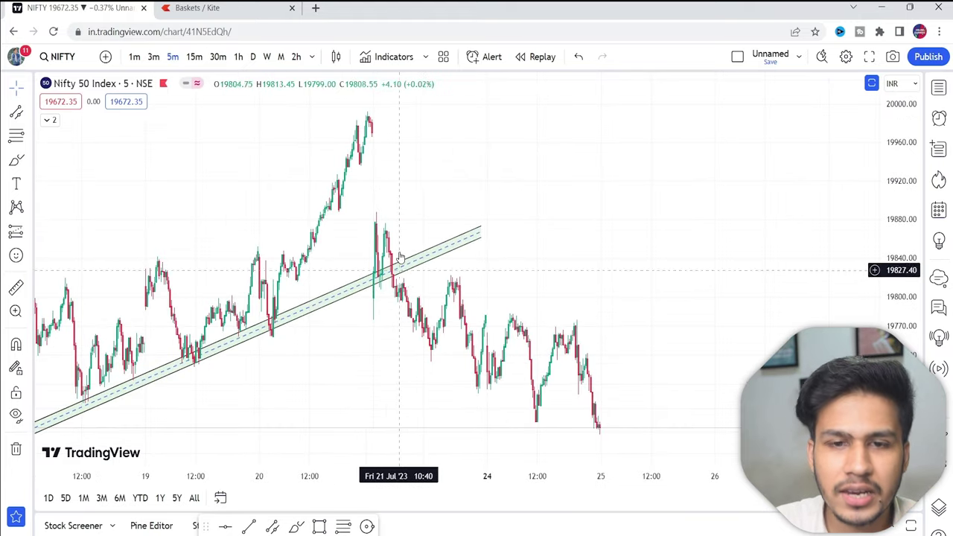
pyautogui.click(442, 260)
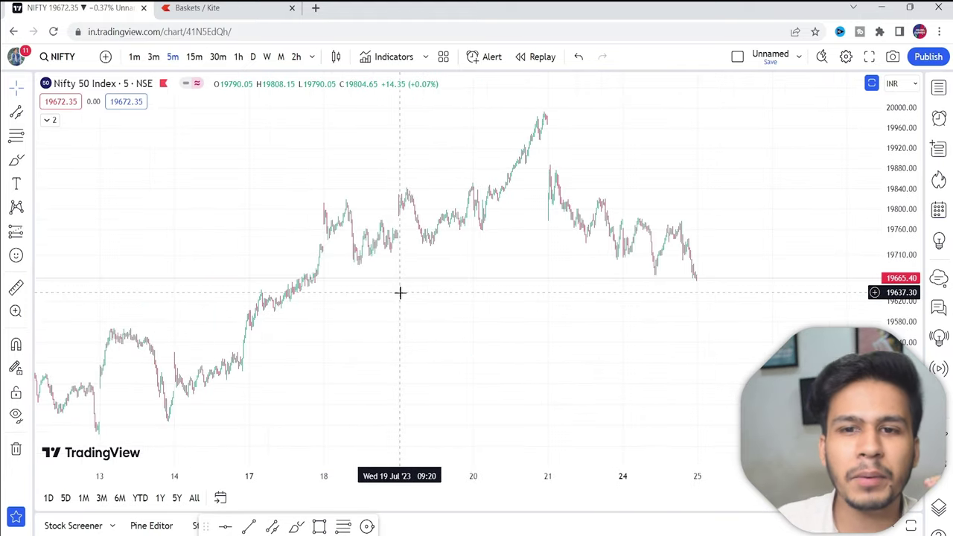
# Step: Draw a rectangle over the resistance zone from 17 to 20 July, between about 19,810 and 19,845, and inspect the breakout above it
pyautogui.scroll(2, 447, 305)
pyautogui.moveTo(447, 305); pyautogui.dragTo(629, 313)
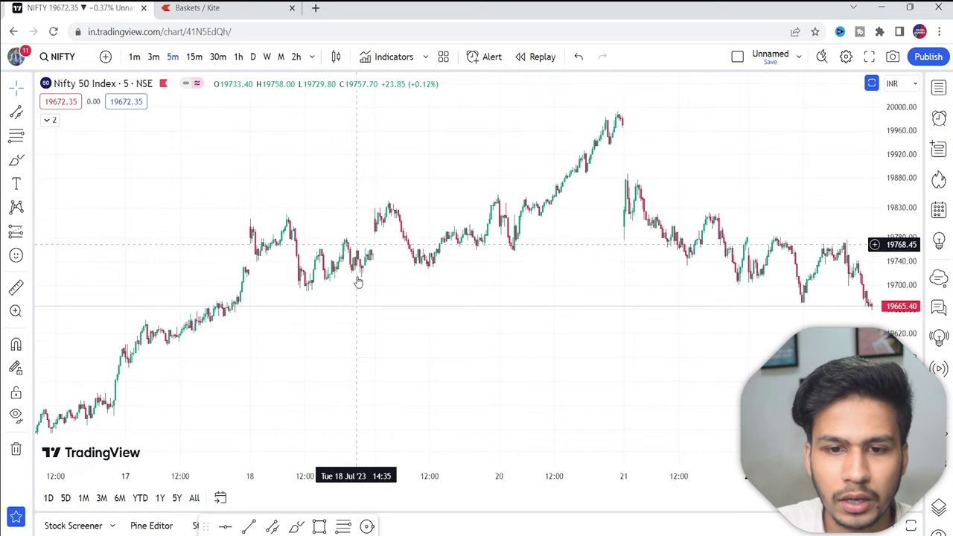
pyautogui.hotkey('alt', 'shift', 'r')
pyautogui.click(249, 220)
pyautogui.click(617, 198)
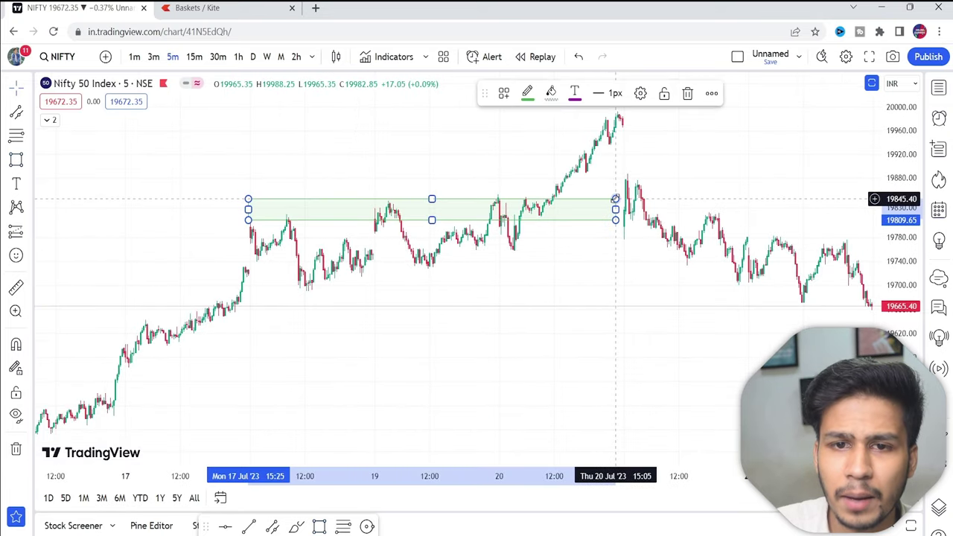
pyautogui.scroll(2, 395, 317)
pyautogui.click(395, 316)
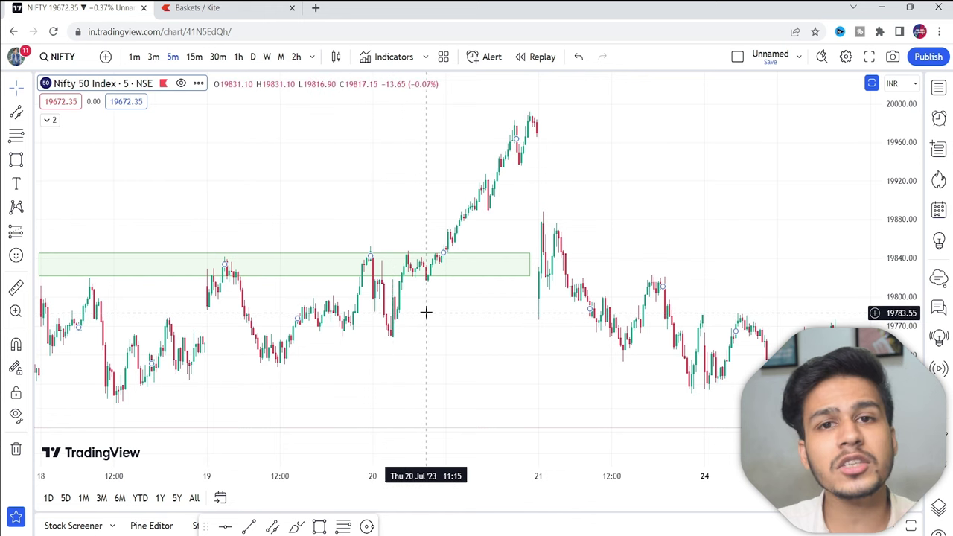
pyautogui.scroll(-2, 426, 313)
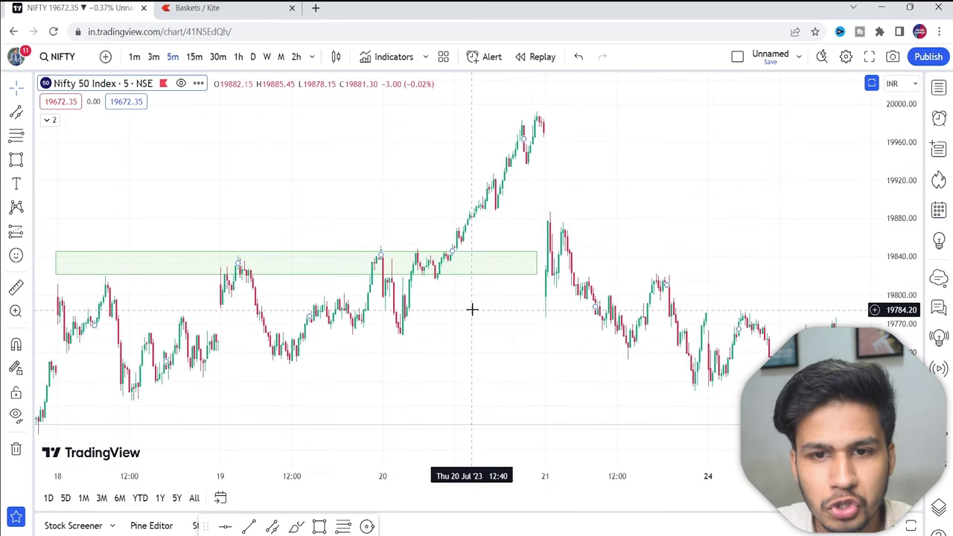
pyautogui.scroll(-1, 472, 311)
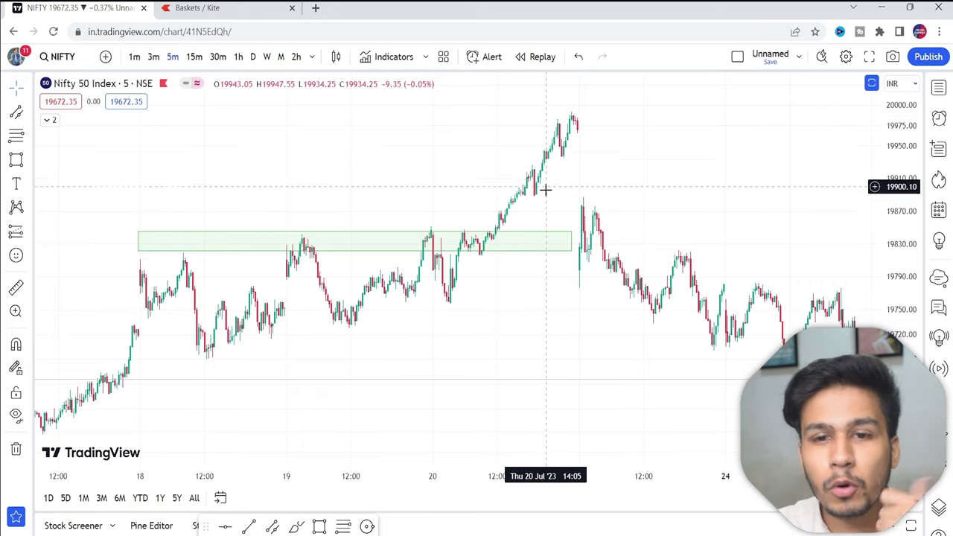
pyautogui.scroll(2, 464, 313)
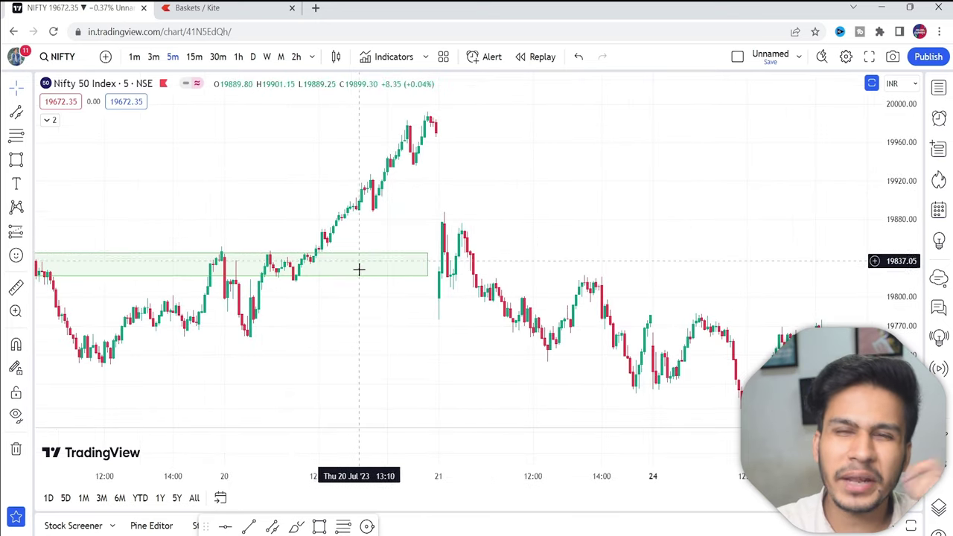
# Step: Delete the rectangle over the resistance zone between about 19,810 and 19,845
pyautogui.scroll(-3, 357, 270)
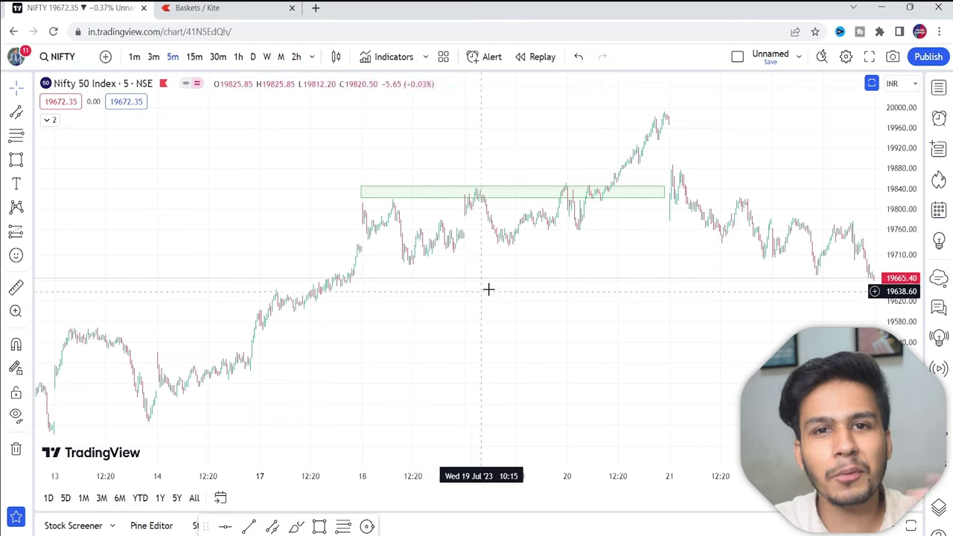
pyautogui.click(617, 196)
pyautogui.press('Delete')
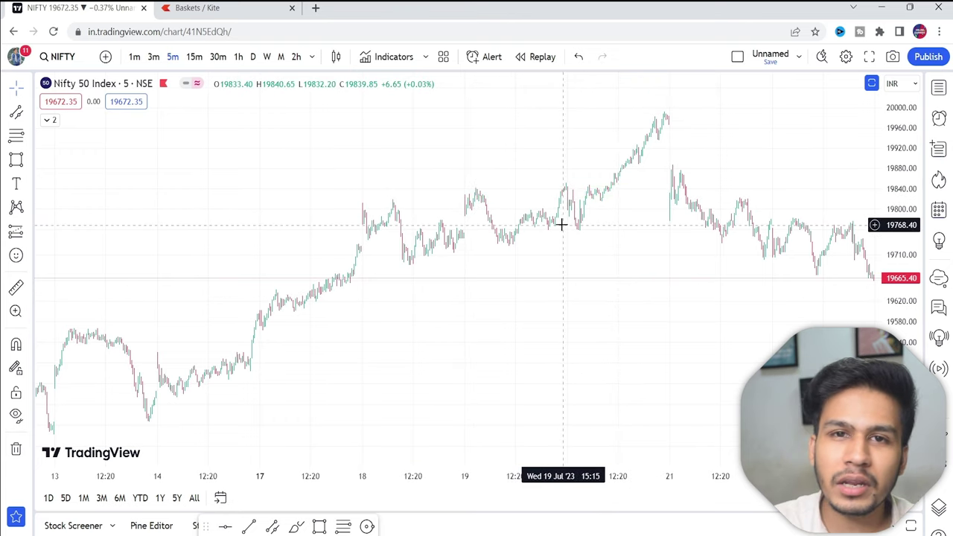
# Step: Check the nifty basket in Kite and return to TradingView to set the Nifty 50 chart to the 15-minute timeframe
pyautogui.click(201, 7)
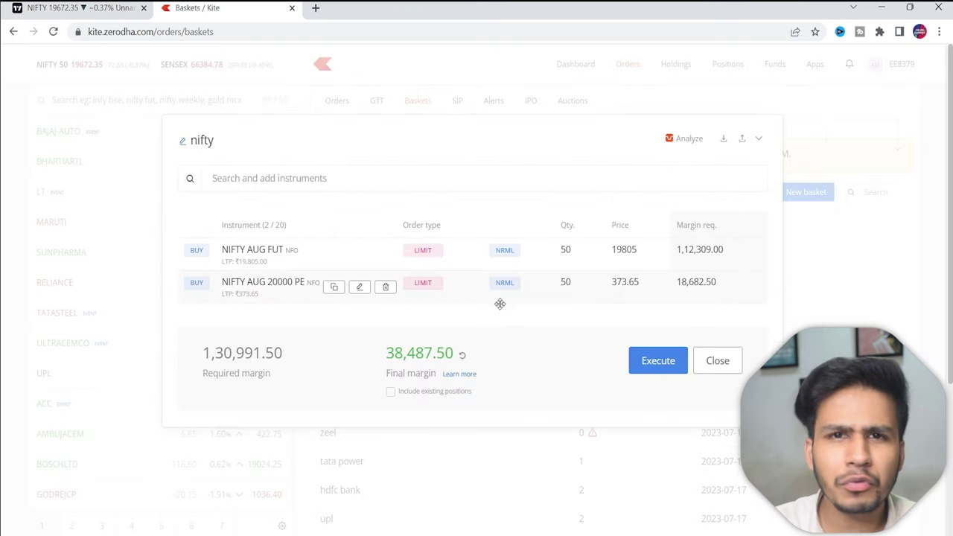
pyautogui.click(108, 6)
pyautogui.scroll(-3, 552, 298)
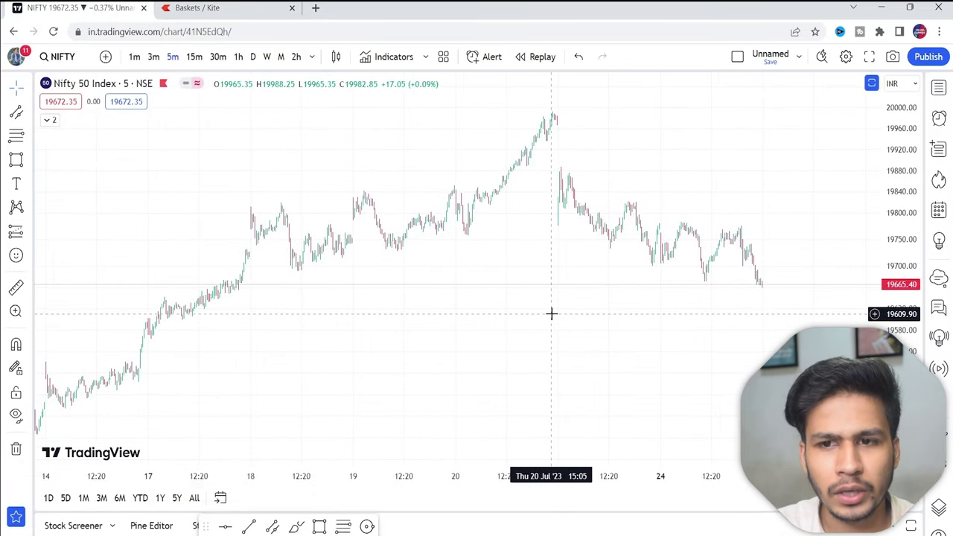
pyautogui.write('15')
pyautogui.press('Return')
pyautogui.scroll(5, 557, 284)
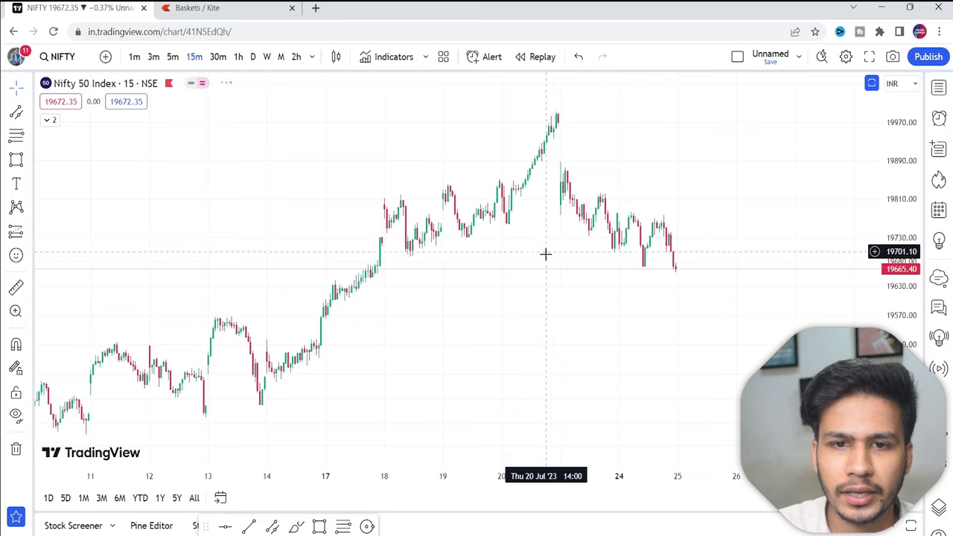
# Step: Draw a rectangle over the resistance zone from 18 July 09:15 to 26 July, between about 19,816 and 19,846
pyautogui.click(319, 526)
pyautogui.click(219, 201)
pyautogui.click(691, 211)
pyautogui.click(726, 188)
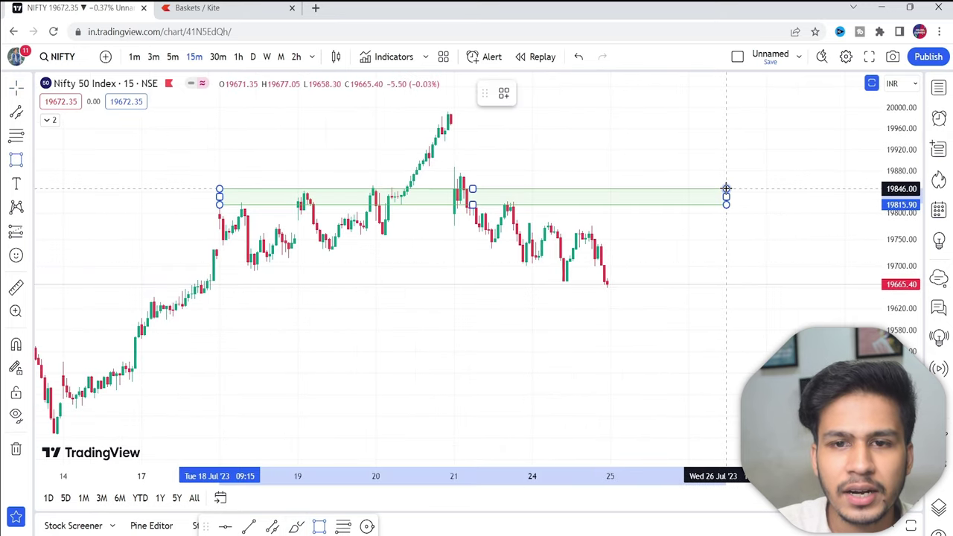
pyautogui.click(716, 272)
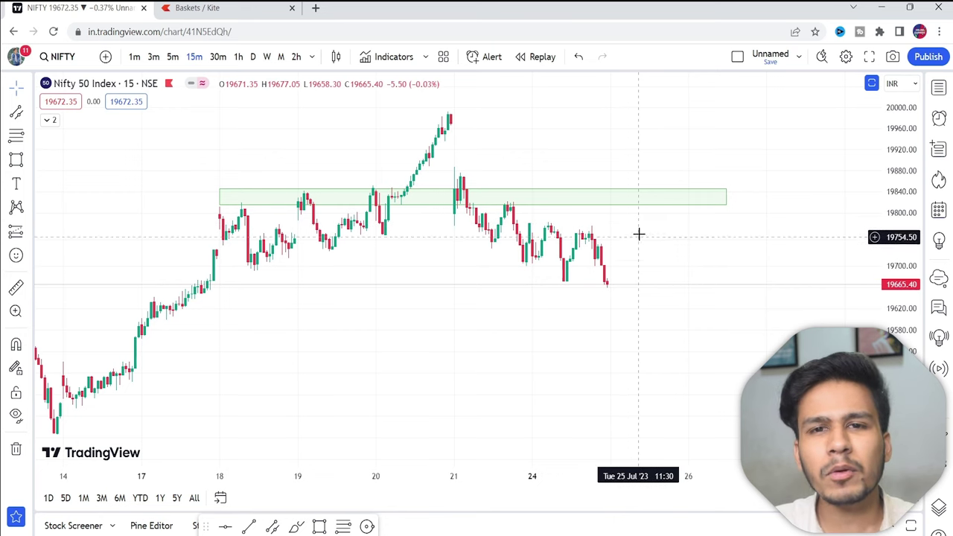
# Step: Delete the resistance-zone rectangle that extends from 18 to 26 July
pyautogui.click(652, 208)
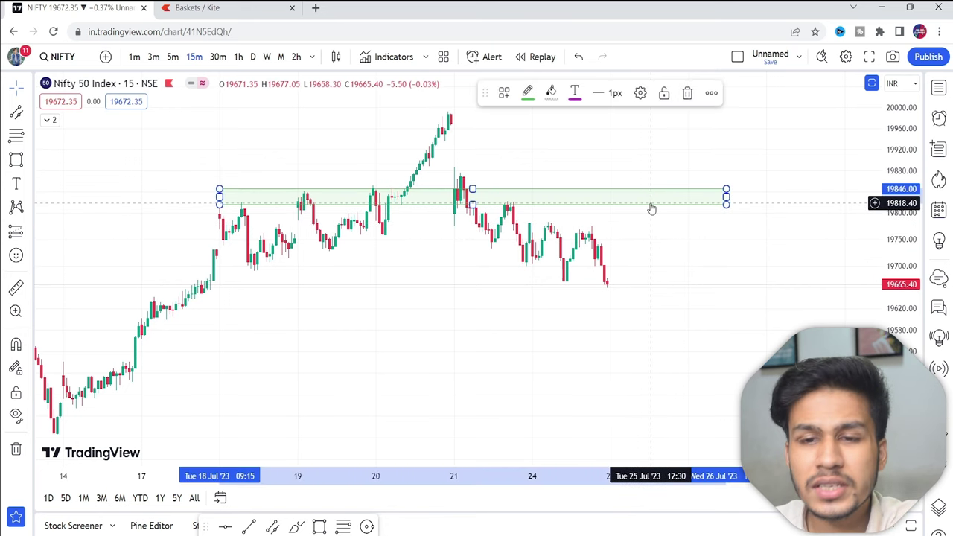
pyautogui.press('Delete')
pyautogui.scroll(-1, 627, 229)
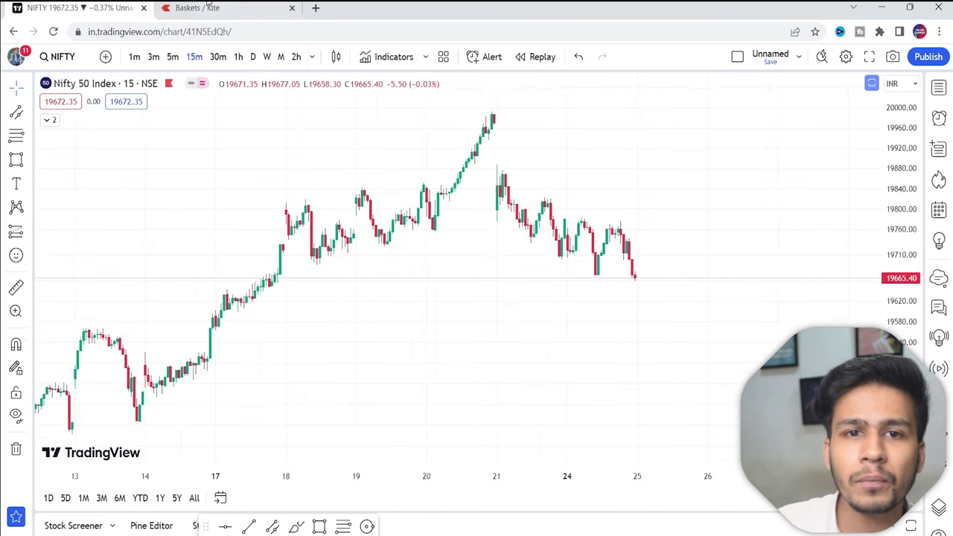